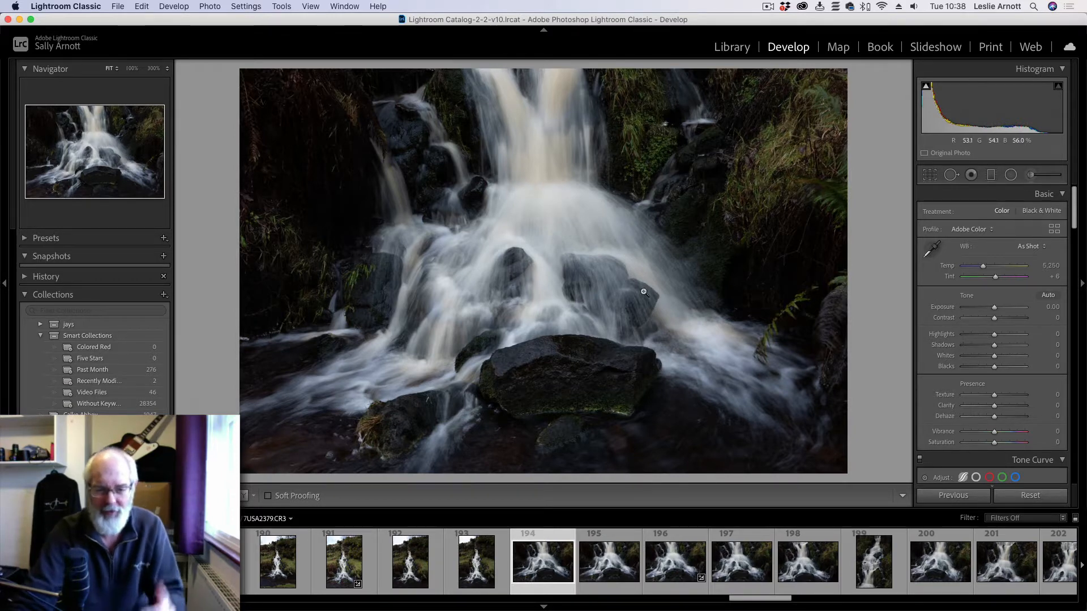
Examine the waterfall's bright water at 100% zoom for highlight detail and check the histogram's shadow end for clipping.
{"action": "left_click", "coordinate": [532, 193]}
{"action": "left_click_drag", "start_coordinate": [588, 164], "coordinate": [569, 293]}
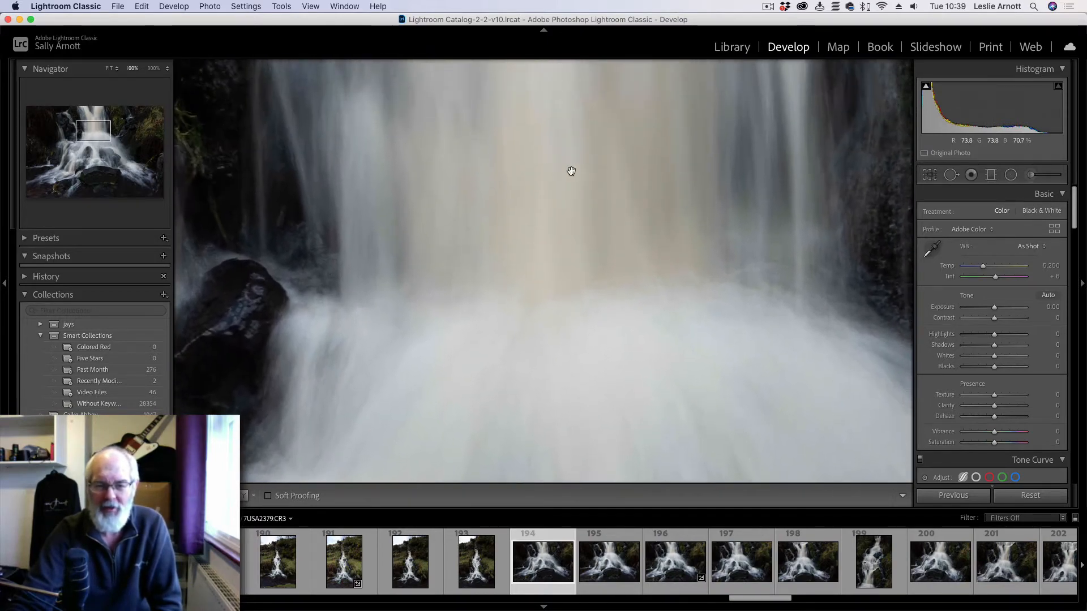
{"action": "left_click_drag", "start_coordinate": [570, 170], "coordinate": [575, 364]}
{"action": "left_click", "coordinate": [574, 290]}
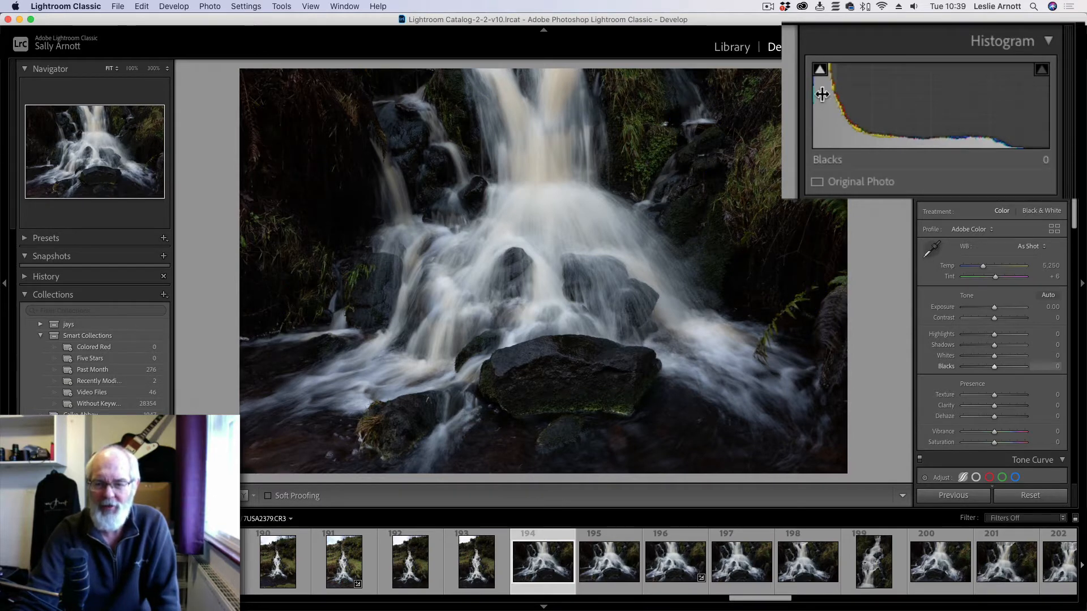
{"action": "mouse_move", "coordinate": [821, 76]}
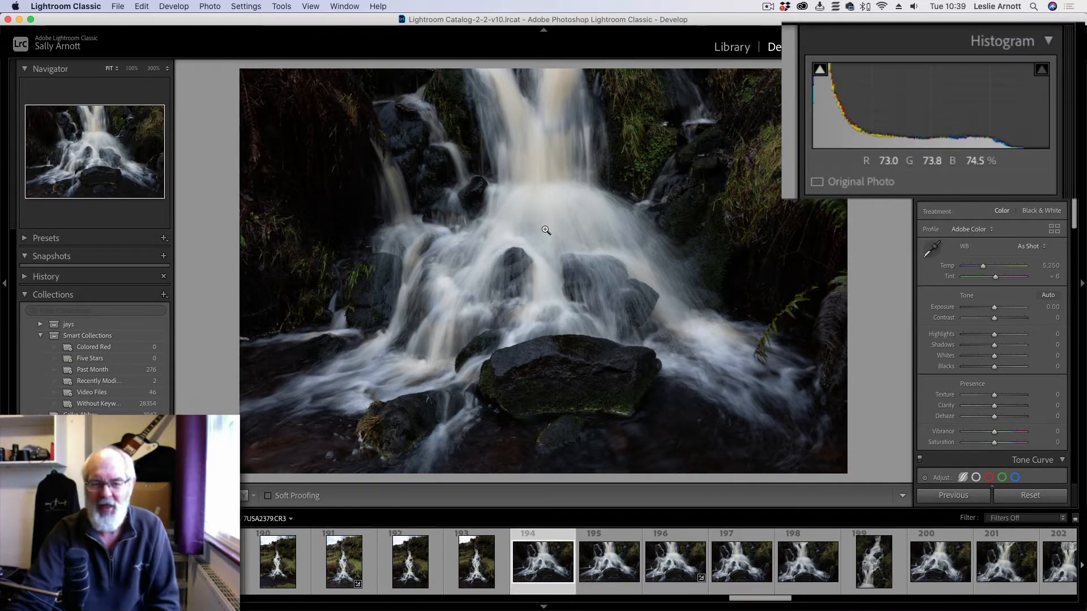
{"action": "left_click", "coordinate": [555, 197]}
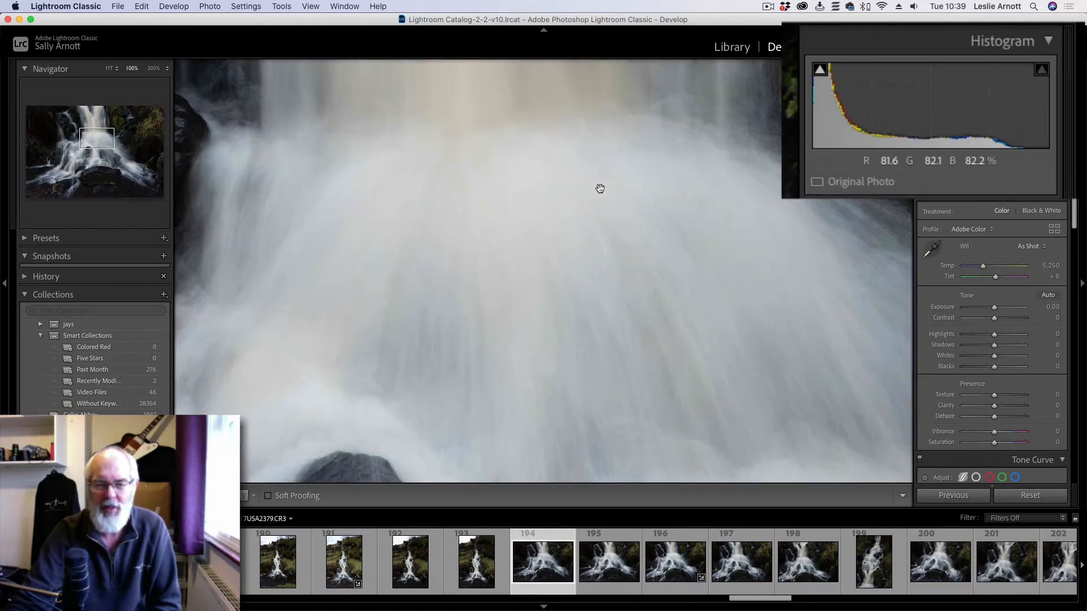
{"action": "left_click", "coordinate": [563, 165]}
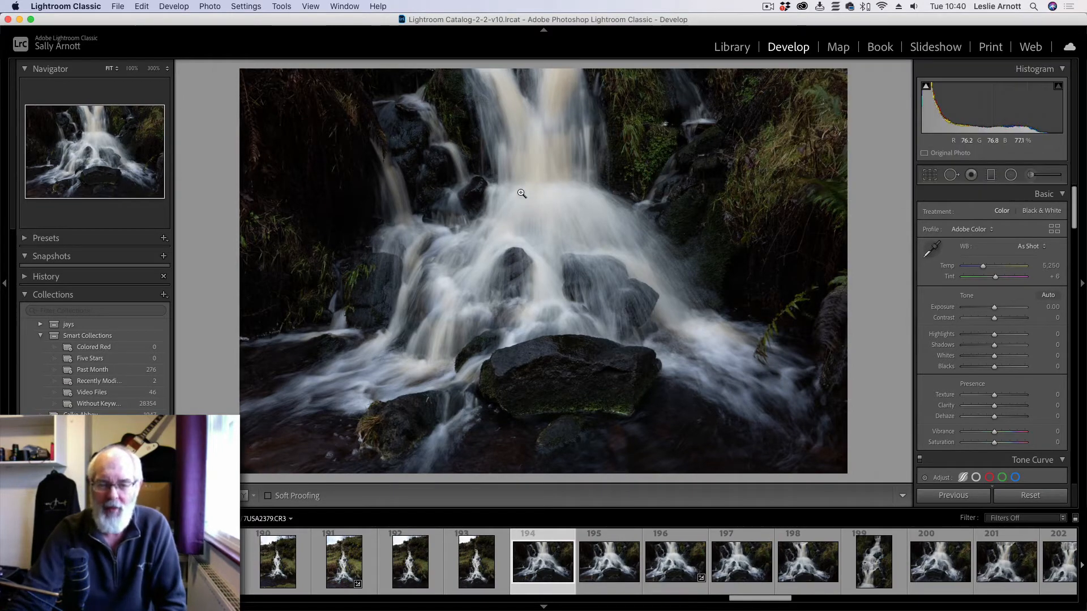
{"action": "left_click", "coordinate": [561, 212]}
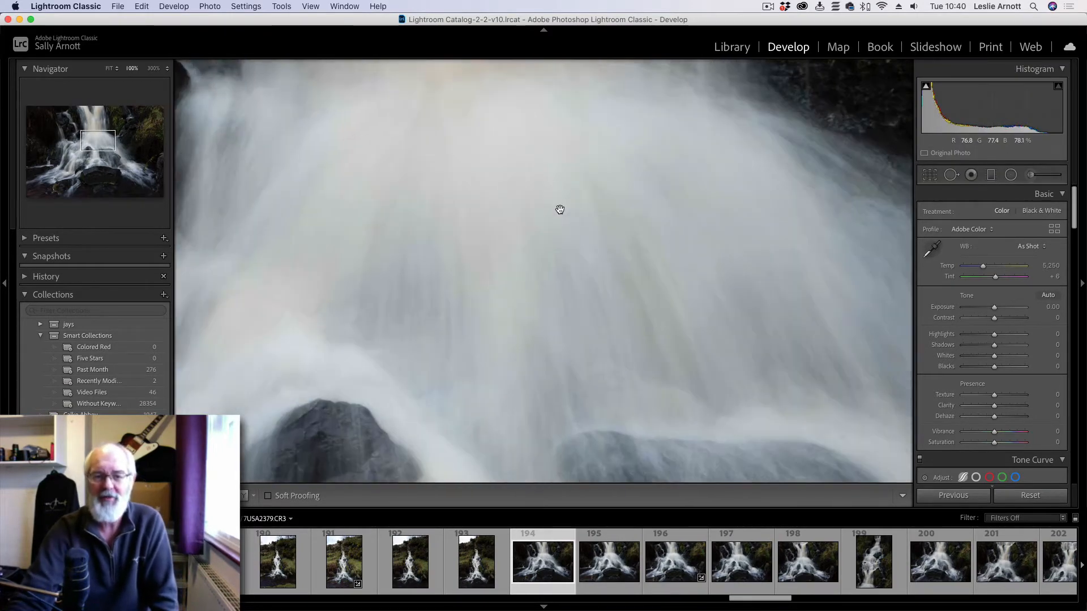
{"action": "left_click_drag", "start_coordinate": [556, 201], "coordinate": [567, 262]}
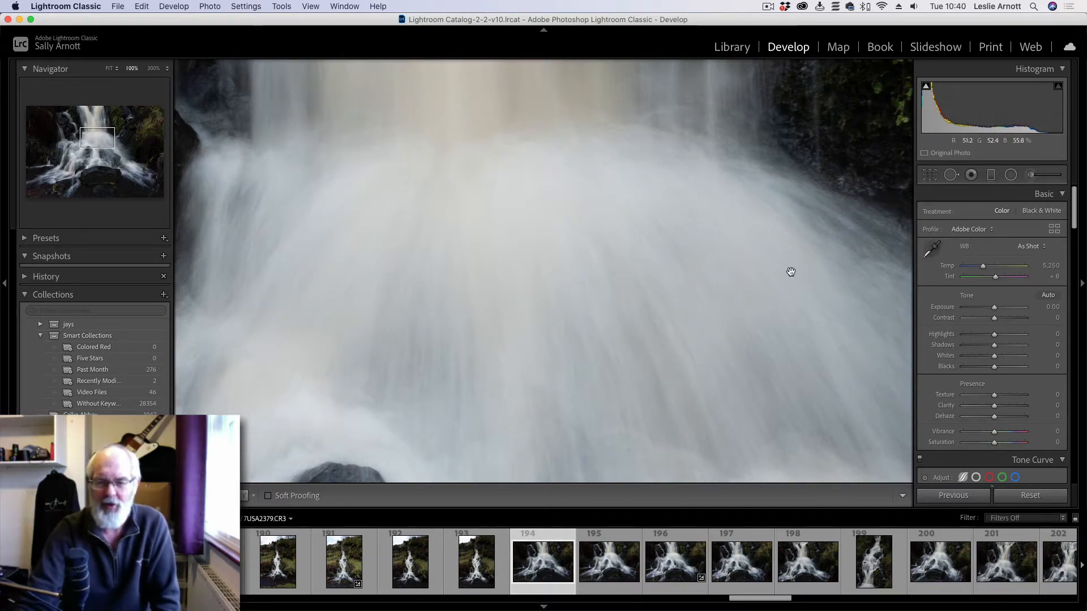
{"action": "left_click", "coordinate": [635, 240]}
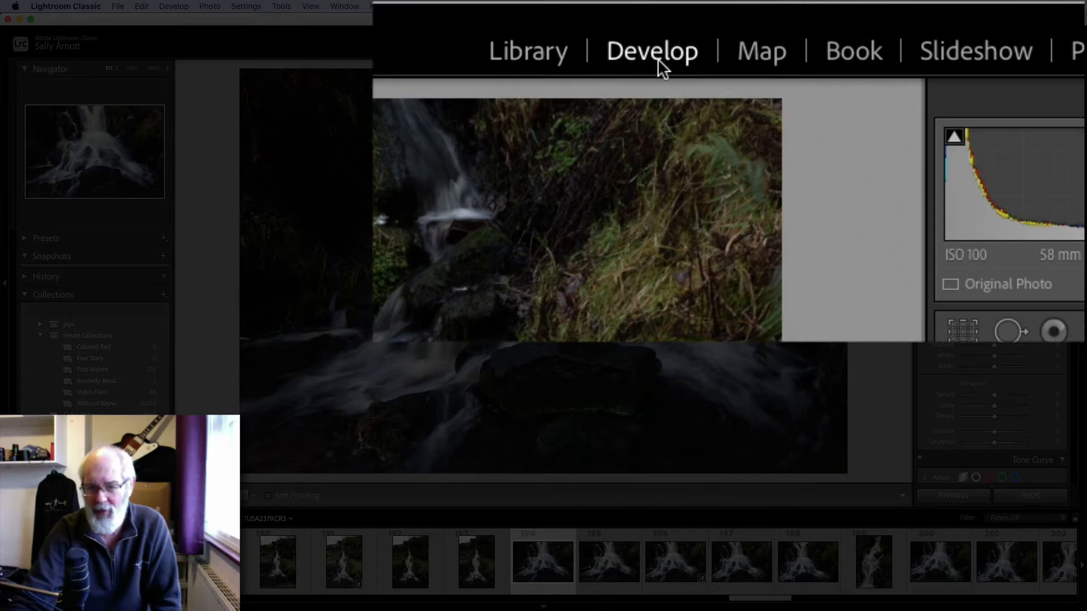
Show the waterfall photo in the Library module and return to the Develop module.
{"action": "left_click", "coordinate": [530, 57]}
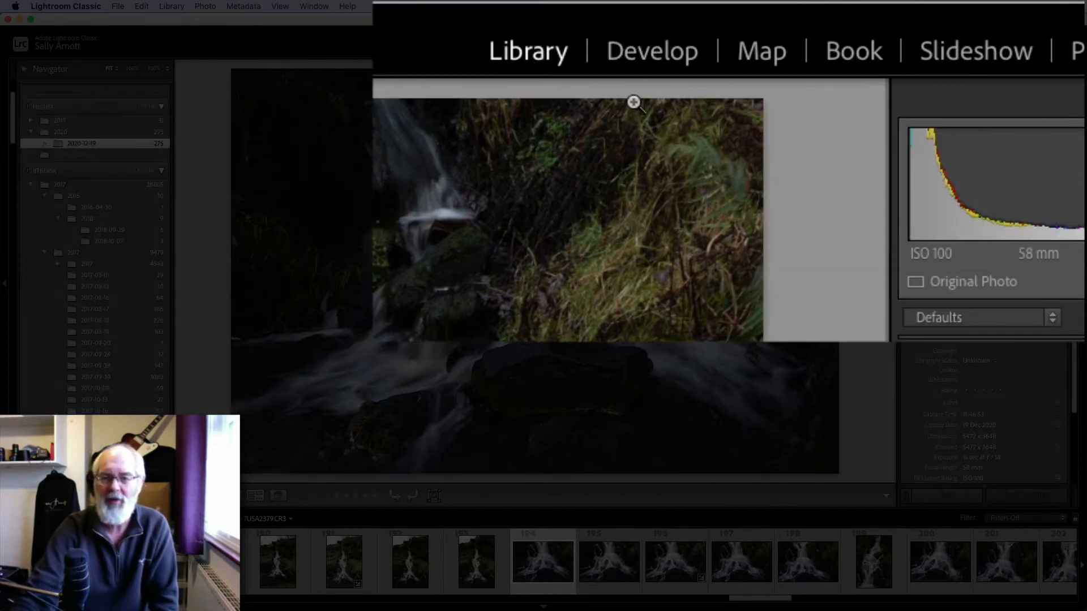
{"action": "left_click", "coordinate": [658, 68]}
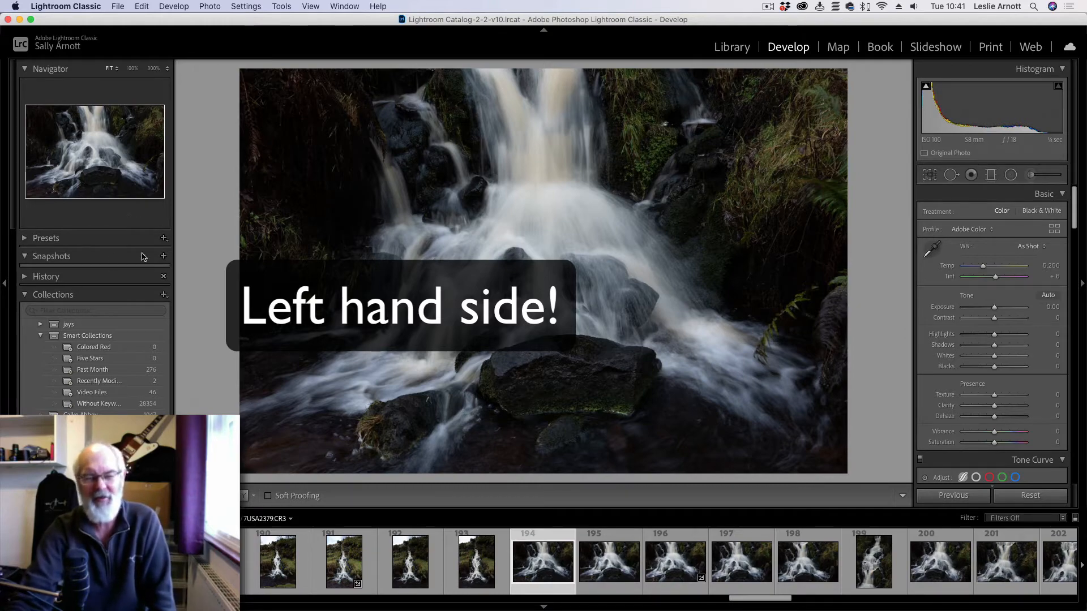
Hide the panel group containing the Navigator and Collections, and reduce the filmstrip's height to enlarge the photo.
{"action": "left_click", "coordinate": [5, 283]}
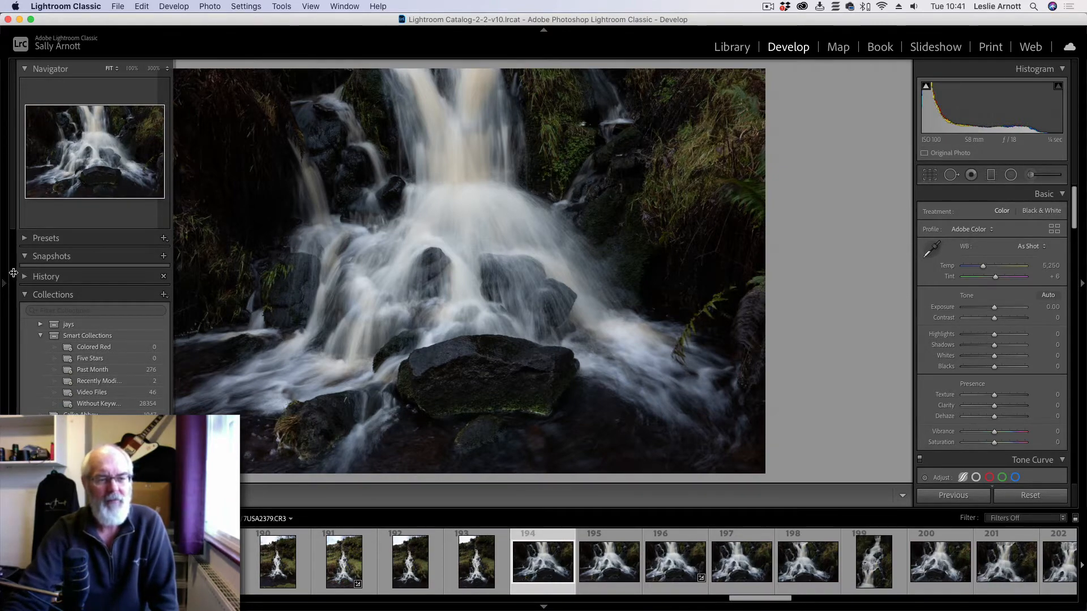
{"action": "left_click", "coordinate": [6, 283]}
{"action": "left_click", "coordinate": [5, 284]}
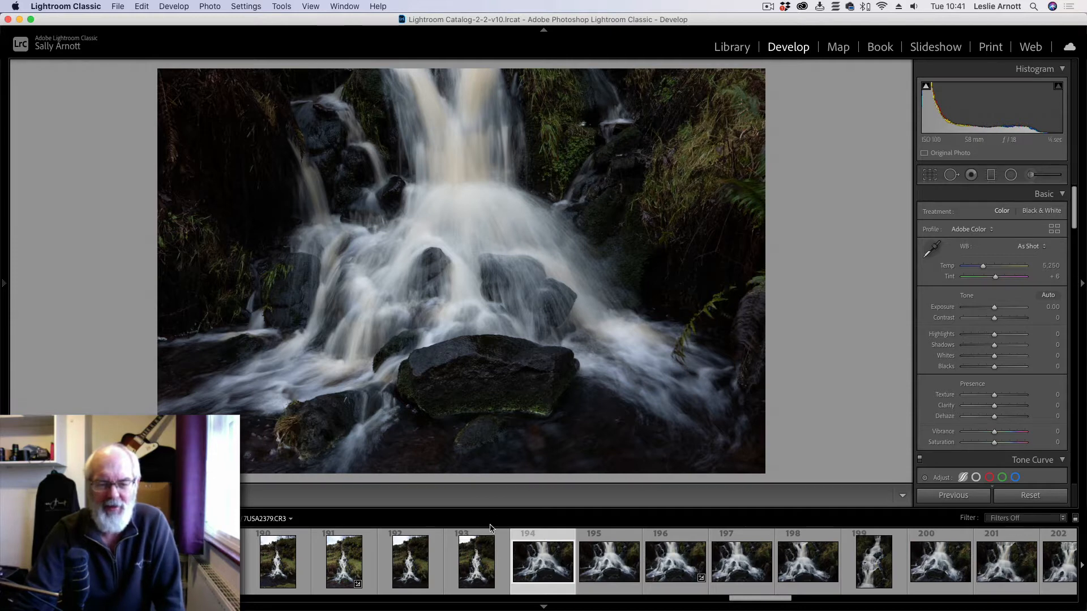
{"action": "left_click_drag", "start_coordinate": [488, 507], "coordinate": [490, 534]}
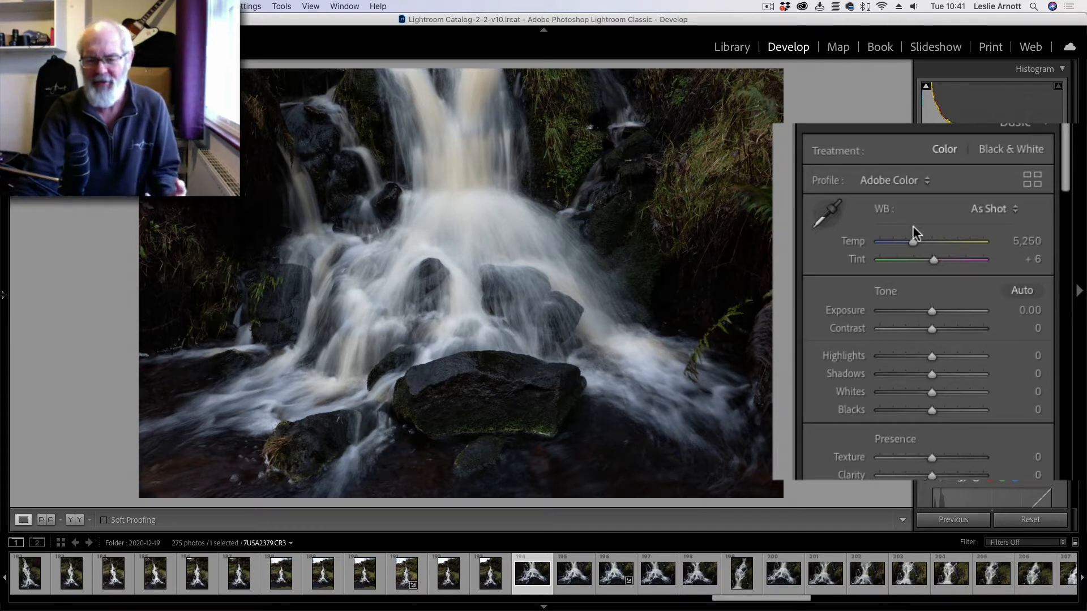
Try the Shade, Cloudy and Daylight white balance presets on the waterfall photo and restore As Shot.
{"action": "left_click", "coordinate": [1013, 211]}
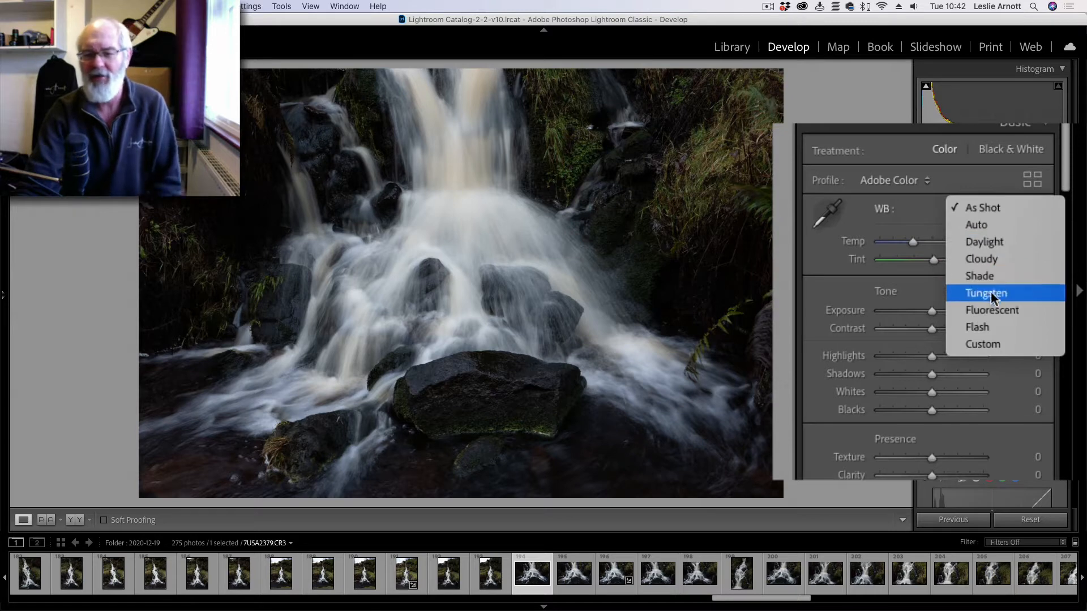
{"action": "left_click", "coordinate": [980, 277]}
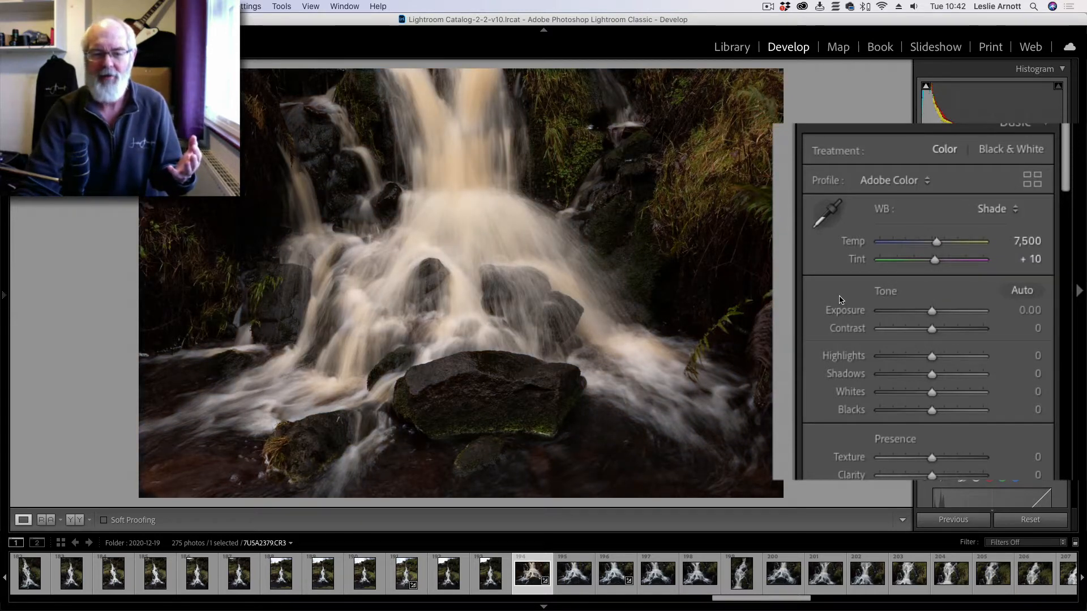
{"action": "left_click", "coordinate": [997, 207]}
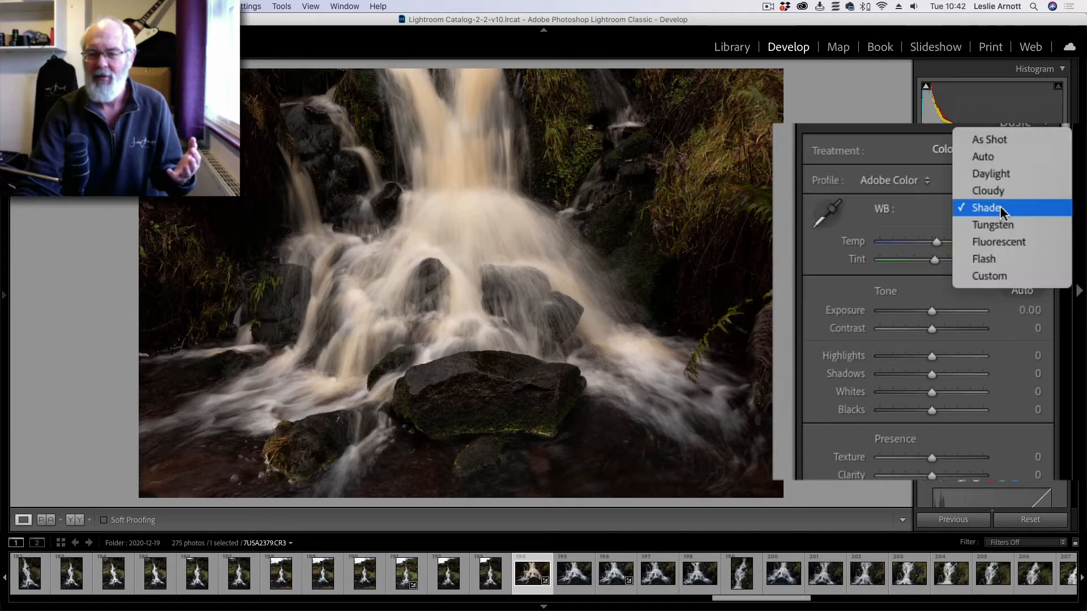
{"action": "left_click", "coordinate": [992, 190]}
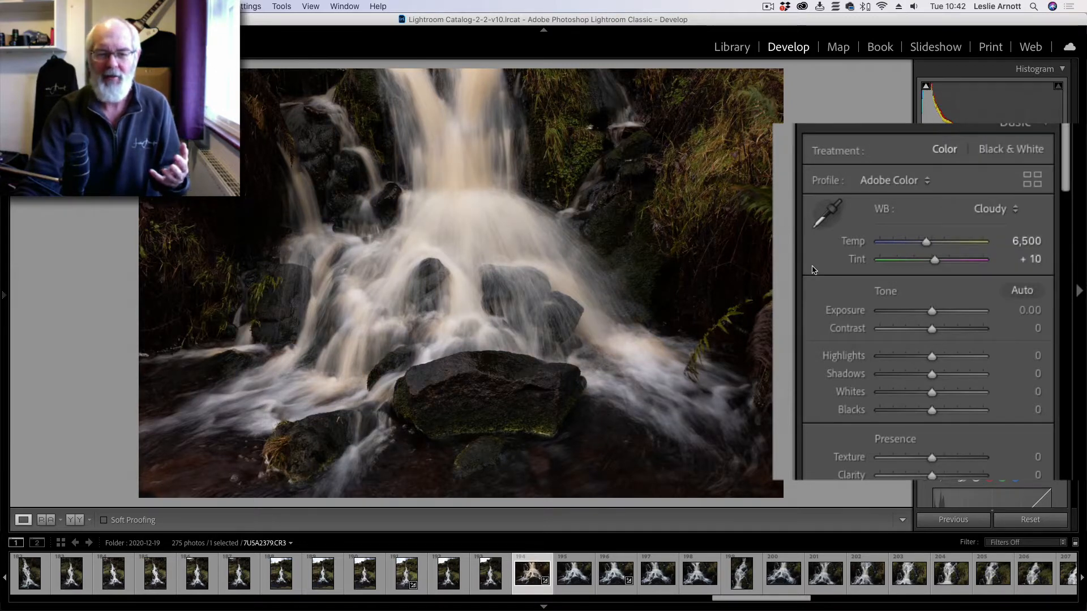
{"action": "left_click", "coordinate": [1027, 246]}
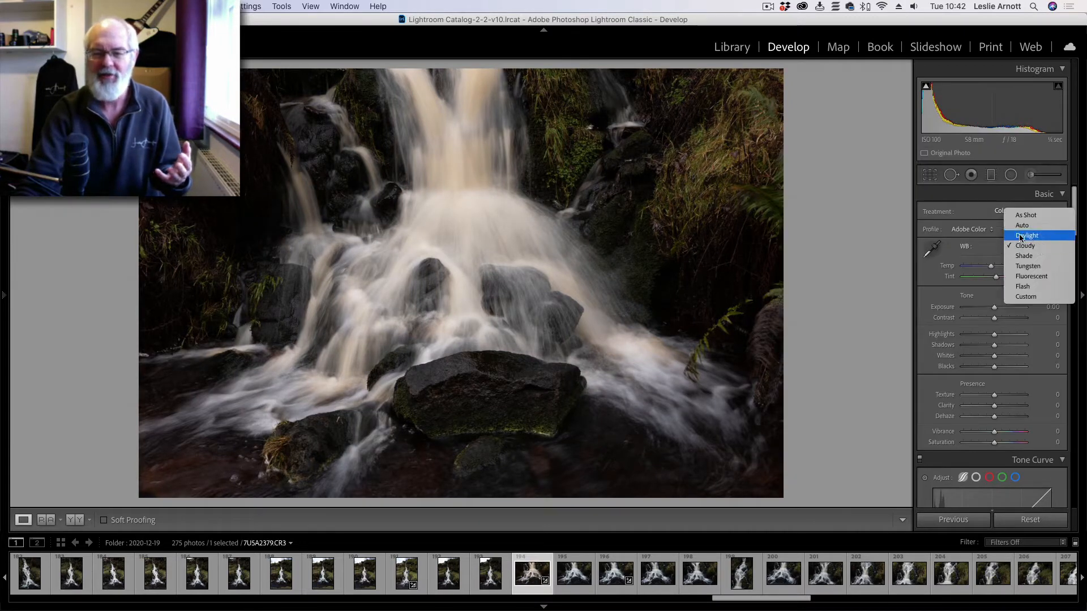
{"action": "left_click", "coordinate": [1026, 234]}
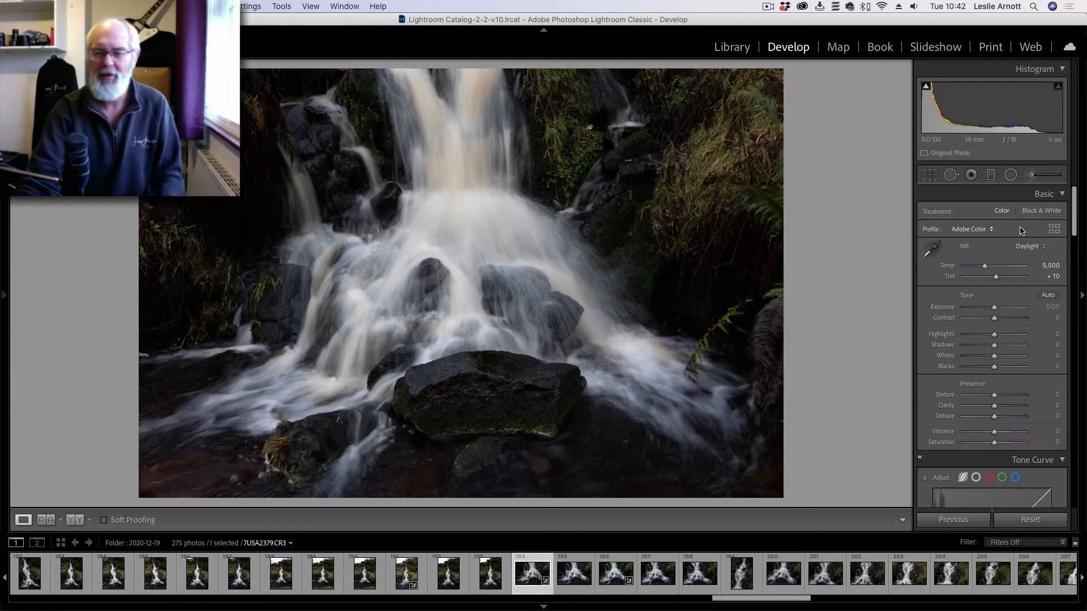
{"action": "left_click", "coordinate": [1032, 246]}
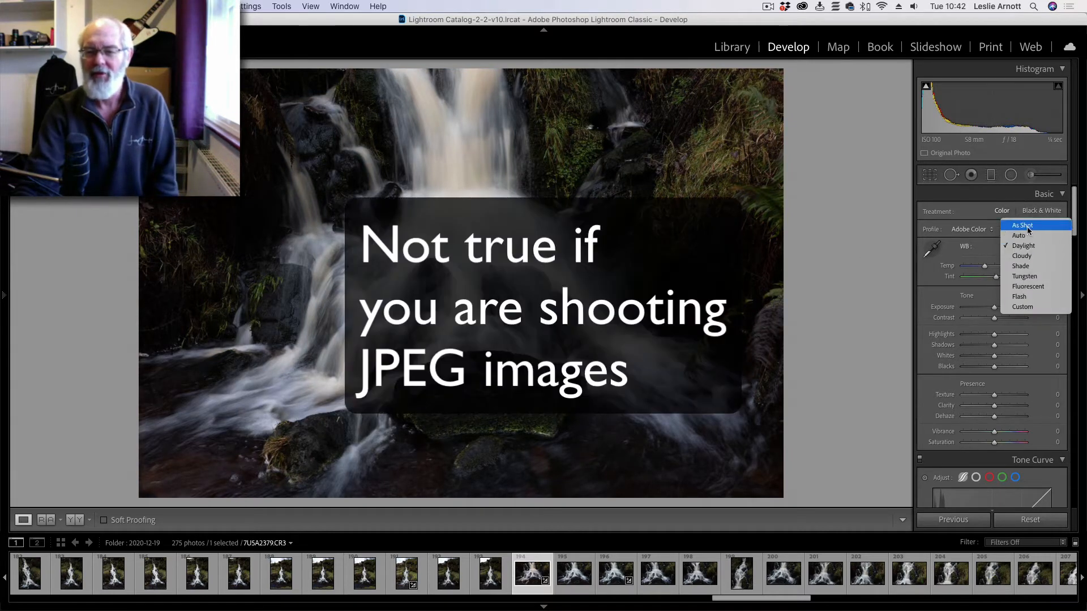
{"action": "left_click", "coordinate": [1027, 226]}
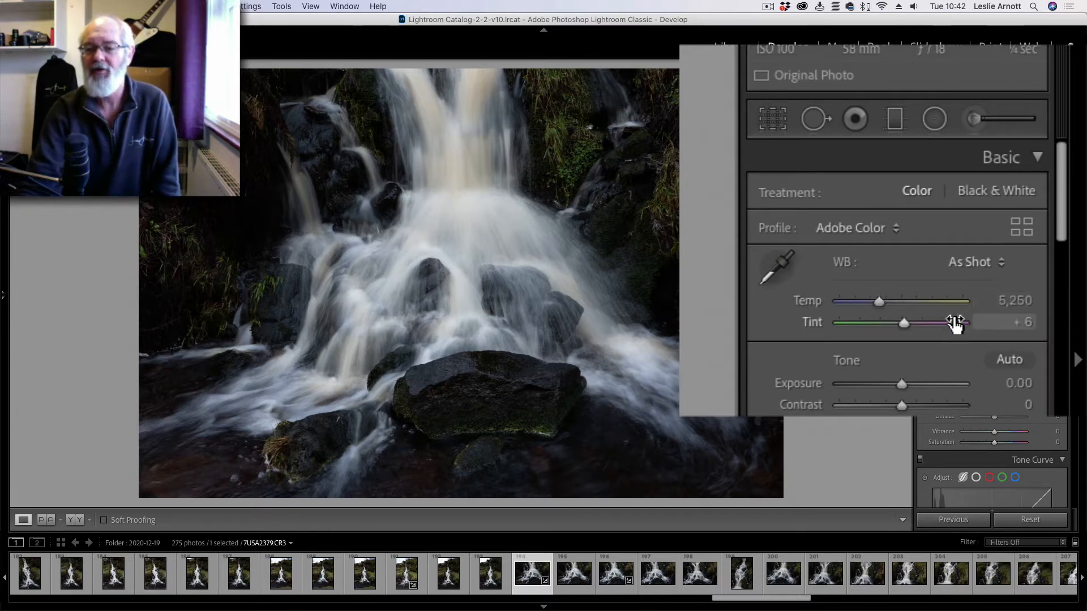
Set the waterfall photo's white balance temperature to 5500.
{"action": "left_click", "coordinate": [1007, 305]}
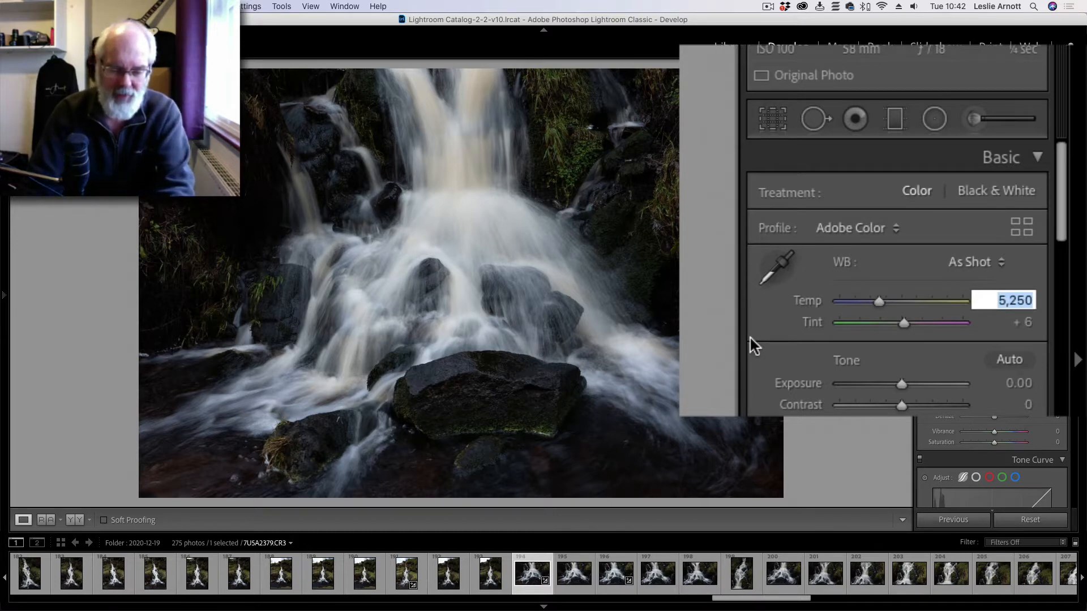
{"action": "type", "text": "5"}
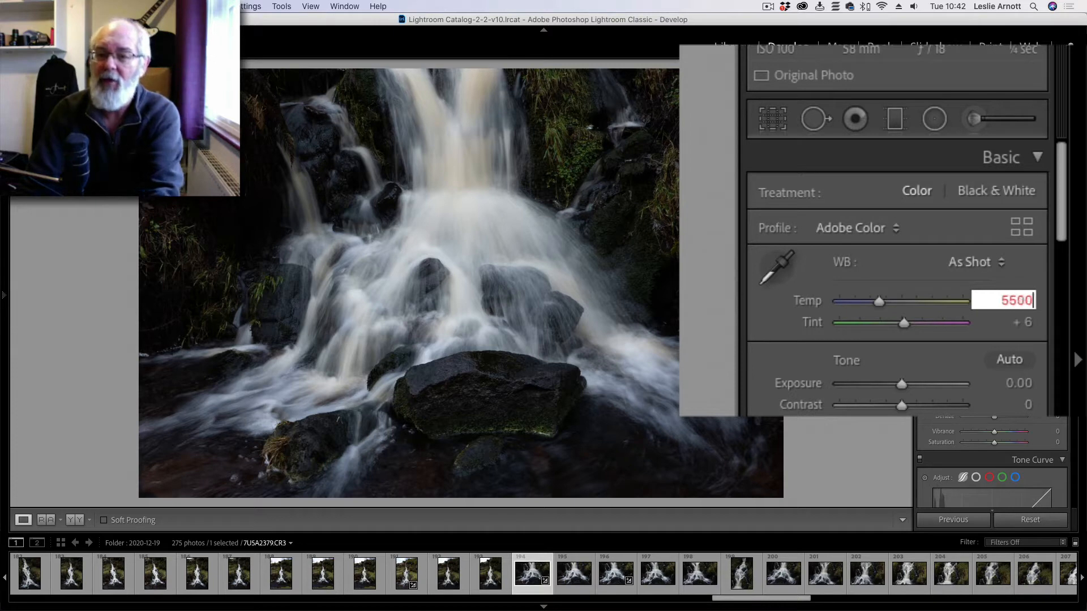
{"action": "key", "text": "Return"}
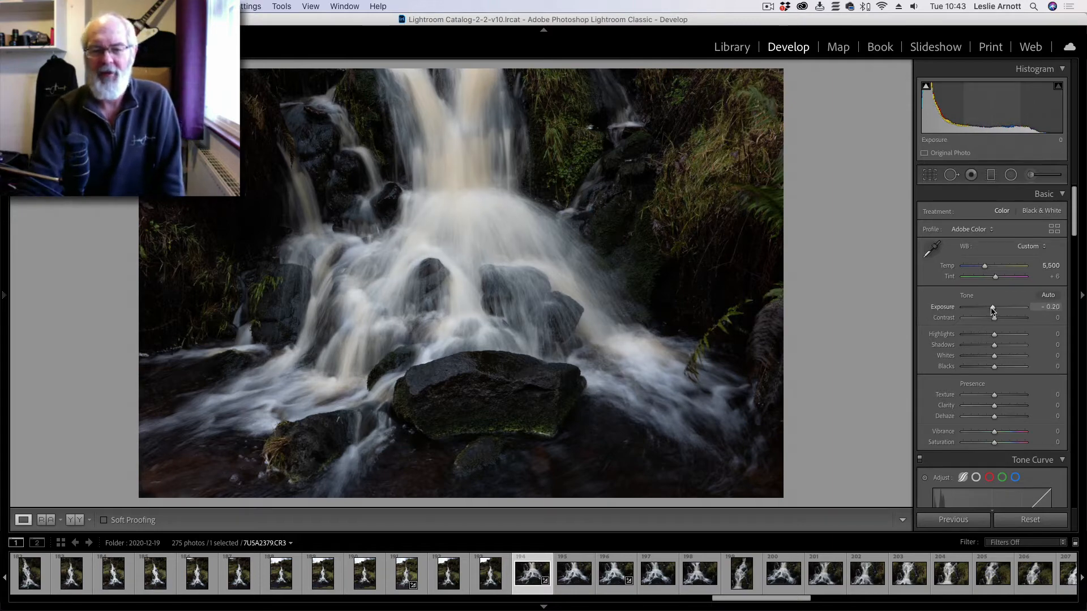
Try extreme Exposure values of -2.75, +5.00 and -3.25 on the photo, resetting the setting to its default.
{"action": "left_click_drag", "start_coordinate": [991, 310], "coordinate": [977, 310]}
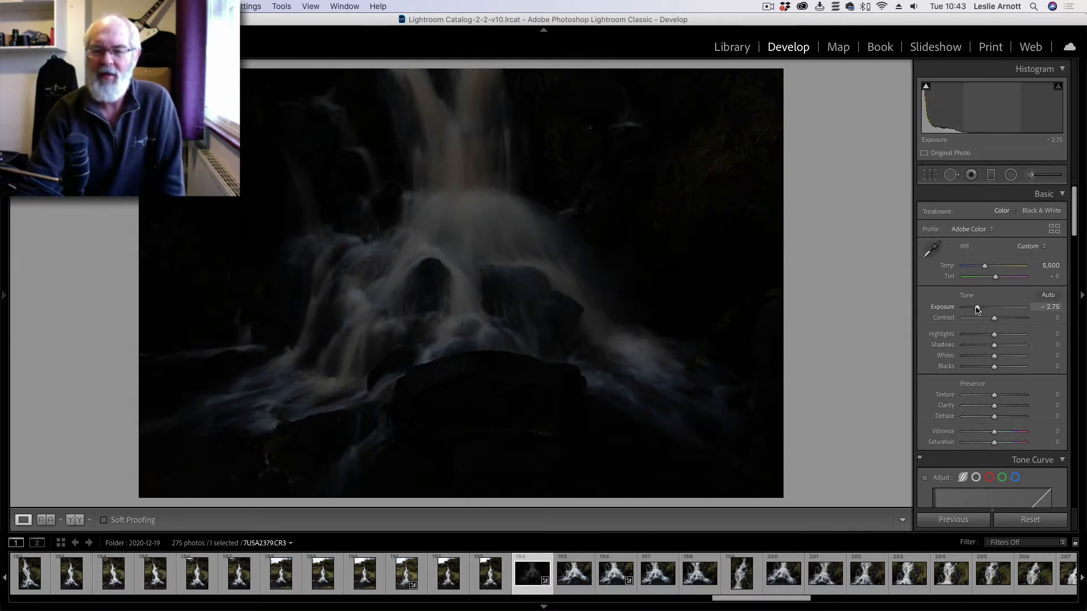
{"action": "left_click_drag", "start_coordinate": [977, 309], "coordinate": [1027, 312]}
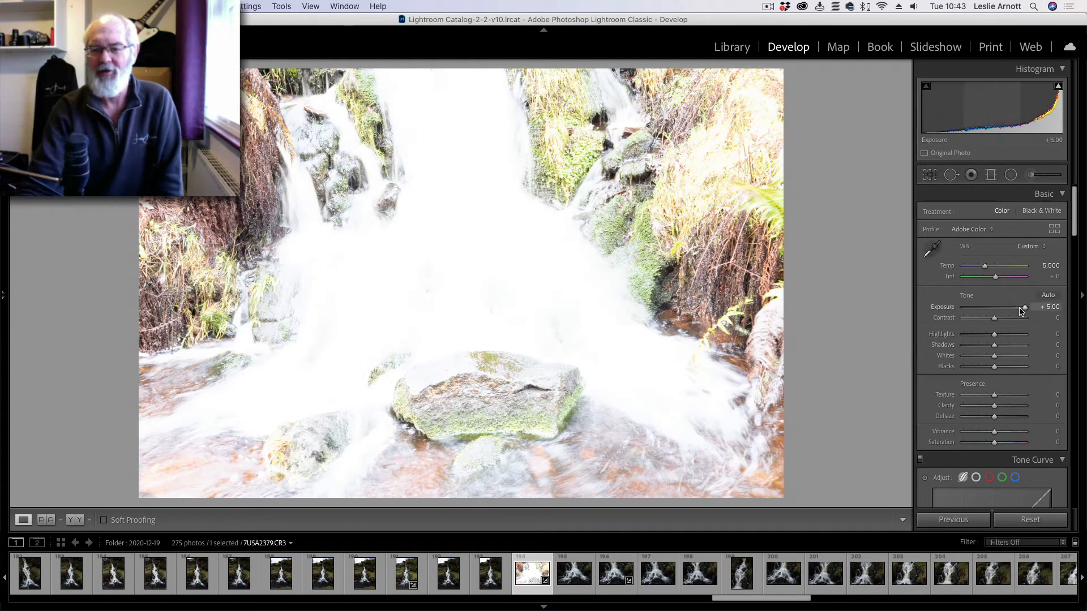
{"action": "double_click", "coordinate": [1025, 309]}
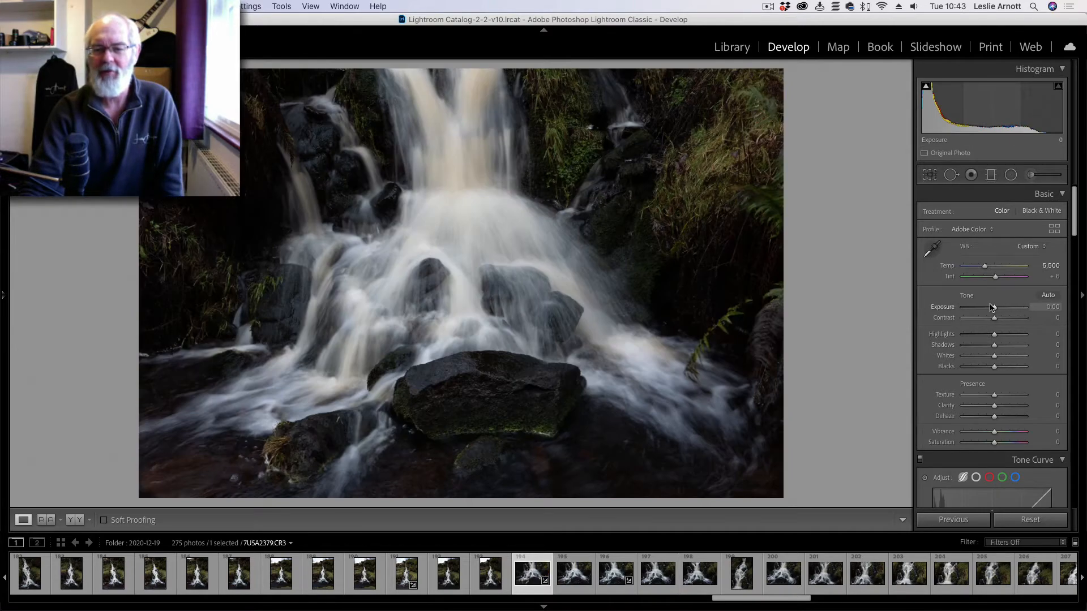
{"action": "left_click_drag", "start_coordinate": [979, 310], "coordinate": [968, 313]}
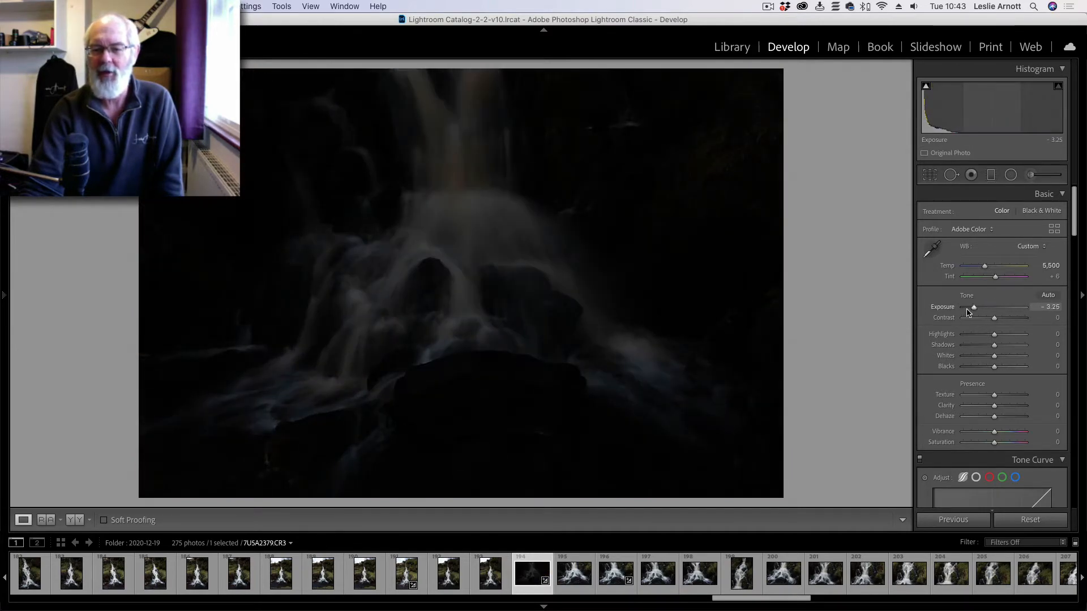
{"action": "double_click", "coordinate": [974, 309]}
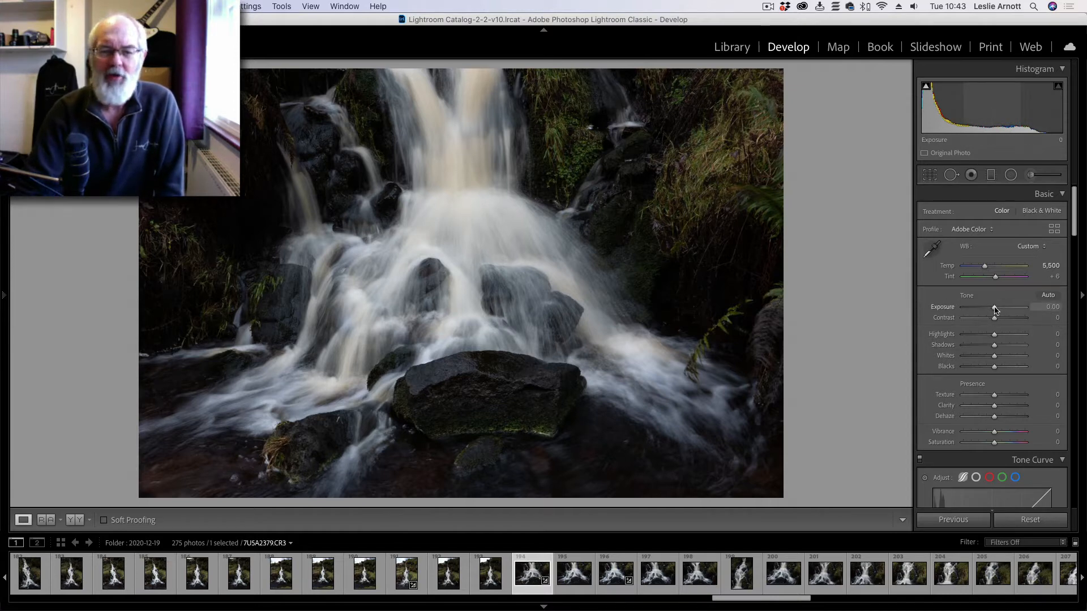
Brighten the waterfall photo by setting Exposure to +1.15 and lift the clipped shadows with Blacks at +23.
{"action": "left_click_drag", "start_coordinate": [994, 309], "coordinate": [1000, 311]}
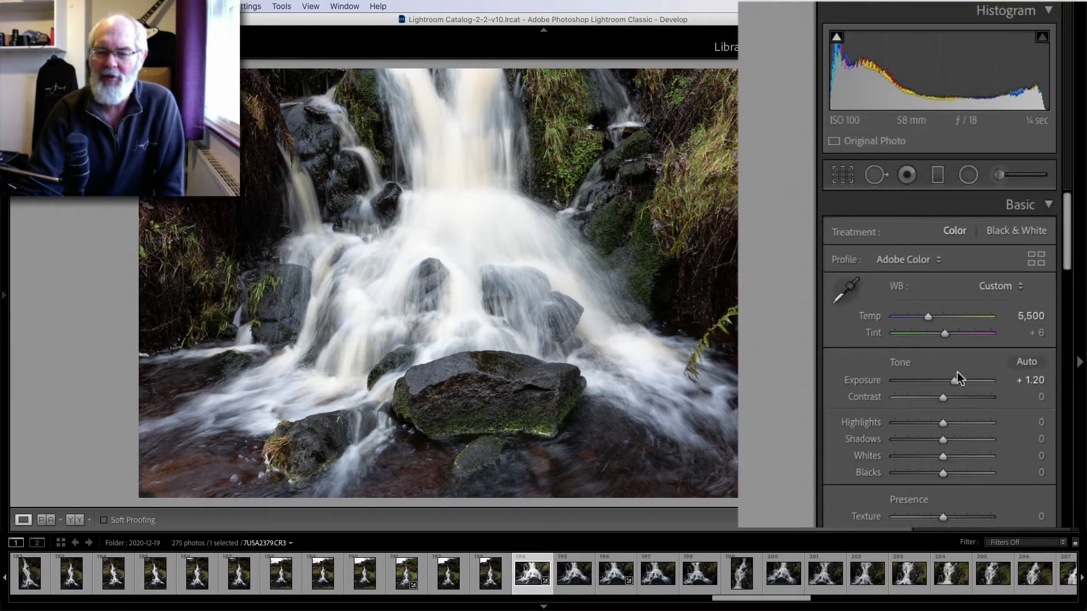
{"action": "left_click_drag", "start_coordinate": [957, 372], "coordinate": [951, 379]}
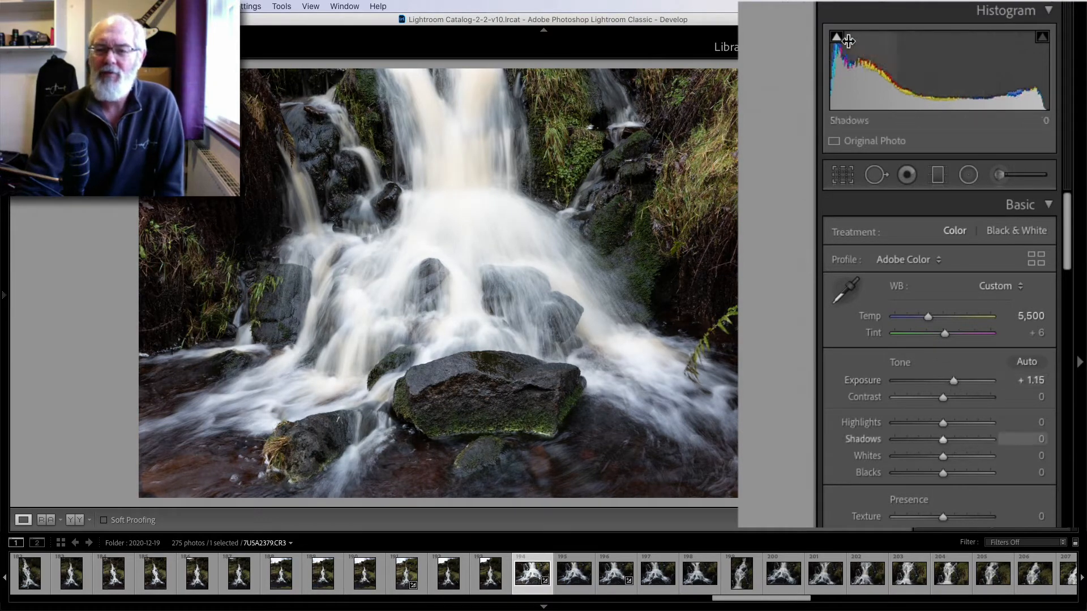
{"action": "mouse_move", "coordinate": [836, 49]}
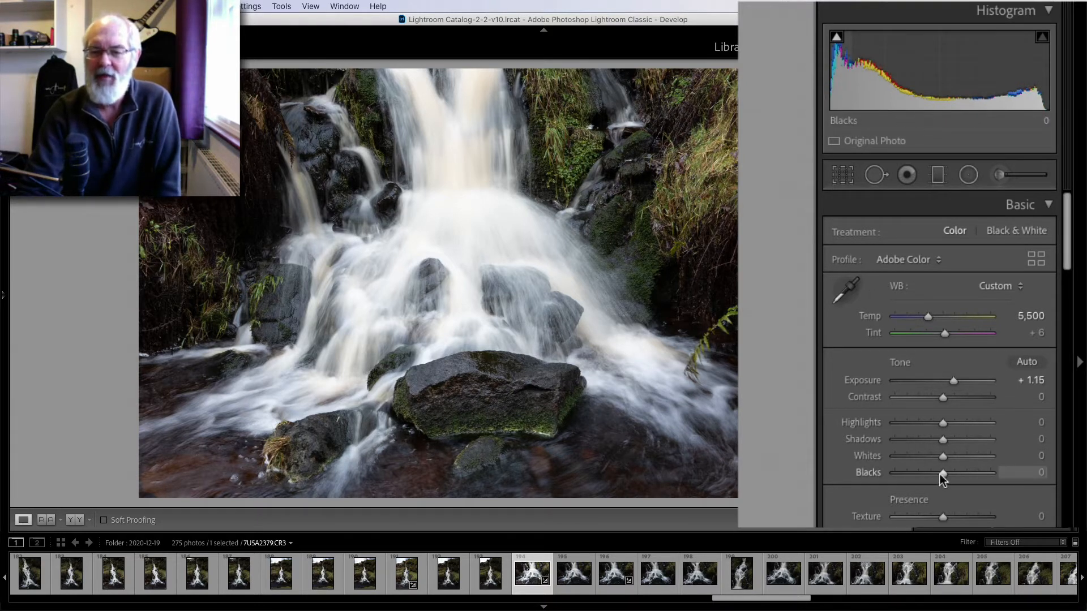
{"action": "left_click_drag", "start_coordinate": [942, 474], "coordinate": [952, 475]}
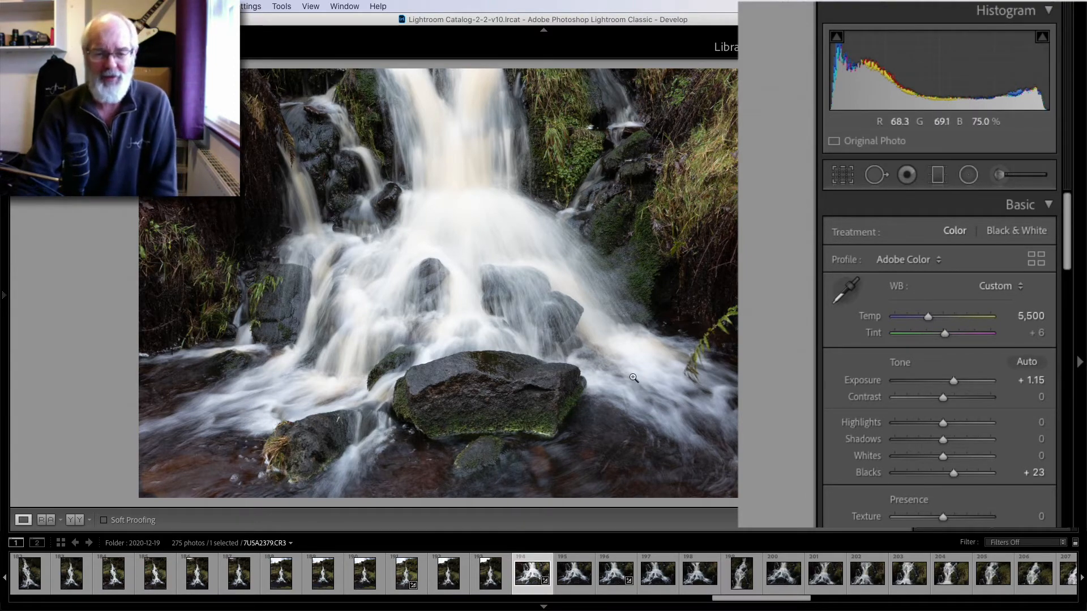
Recover detail in the bright water by lowering Highlights to -87 while viewing the waterfall close up.
{"action": "left_click", "coordinate": [467, 227]}
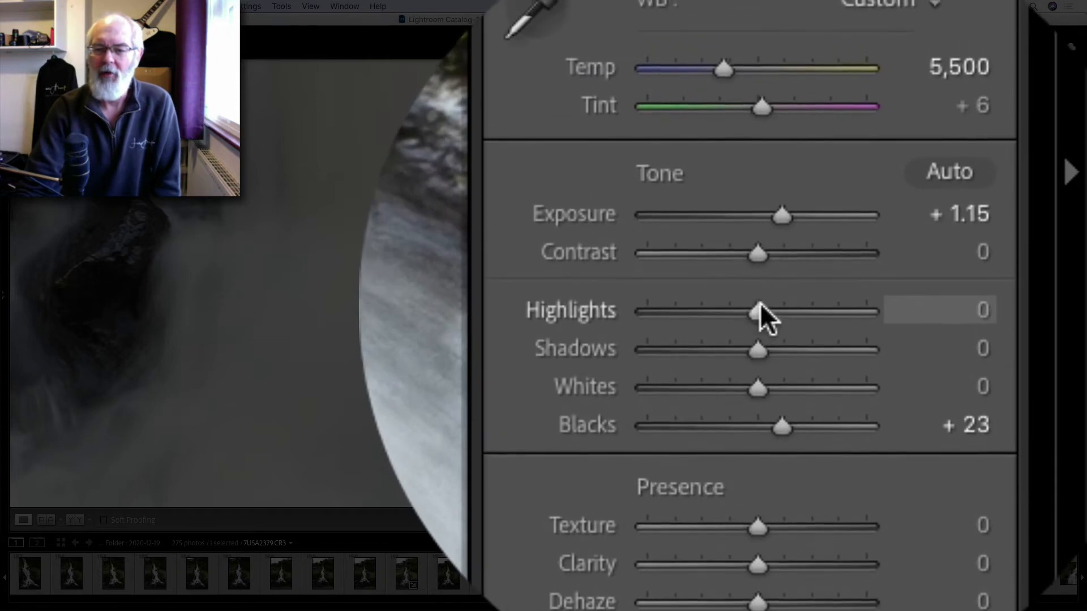
{"action": "left_click_drag", "start_coordinate": [758, 311], "coordinate": [966, 337]}
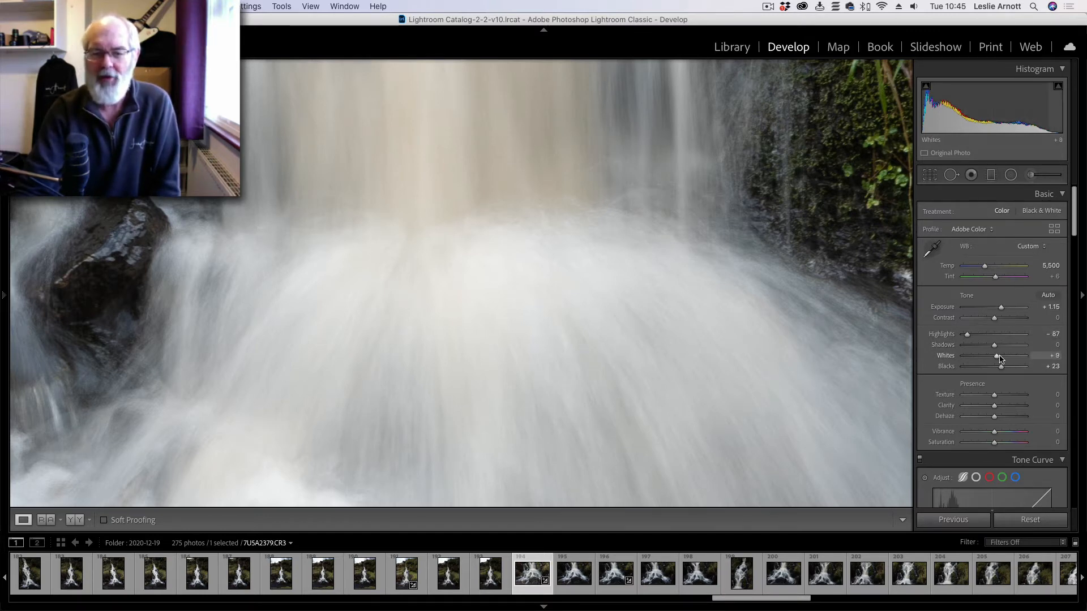
Raise Whites to +35 and lower Highlights to -100 on the waterfall photo.
{"action": "left_click_drag", "start_coordinate": [999, 359], "coordinate": [1009, 360]}
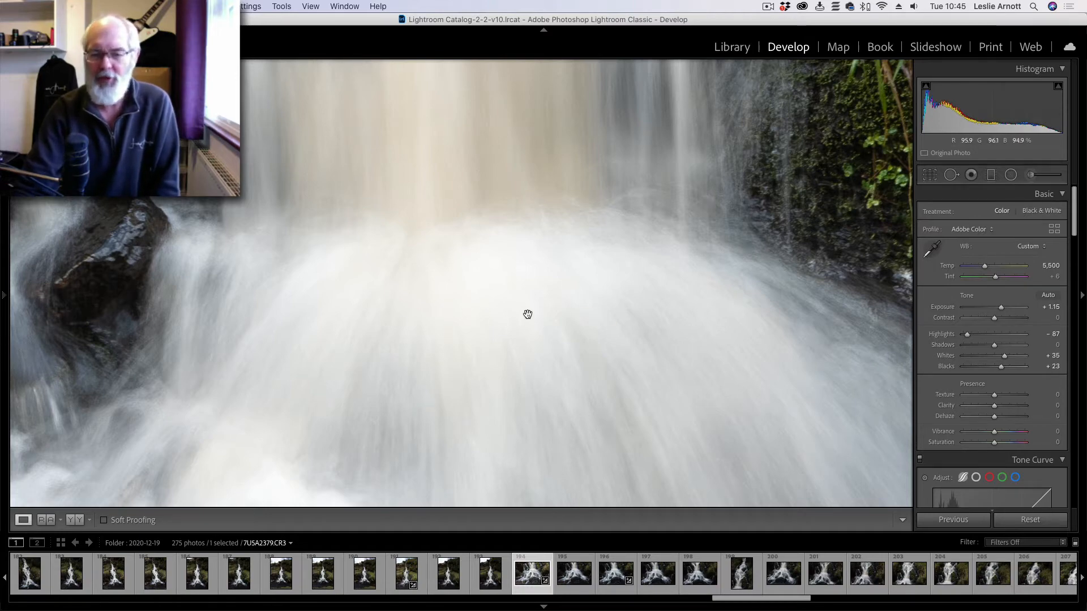
{"action": "left_click", "coordinate": [485, 247]}
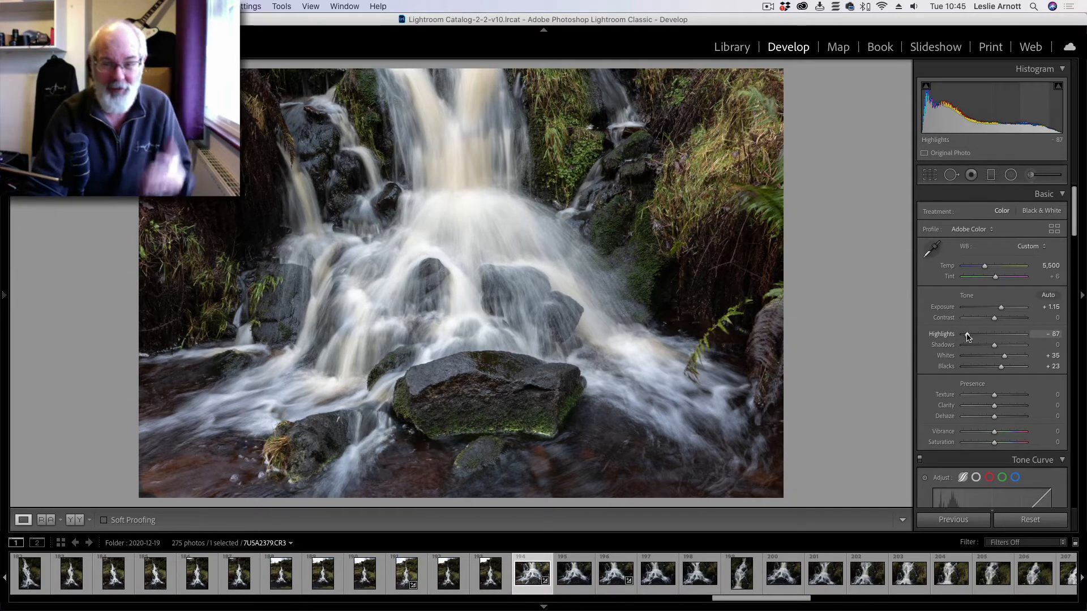
{"action": "left_click_drag", "start_coordinate": [968, 335], "coordinate": [955, 335]}
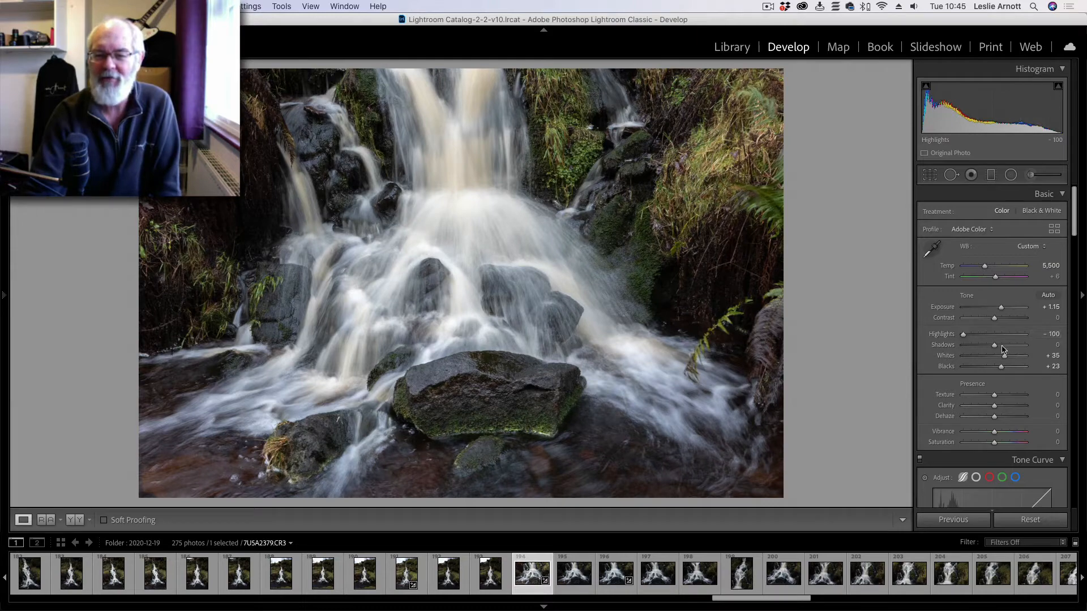
Try Shadows at +100 and Blacks at -14, then settle on Shadows +57 and Blacks +5.
{"action": "left_click_drag", "start_coordinate": [996, 346], "coordinate": [1025, 346]}
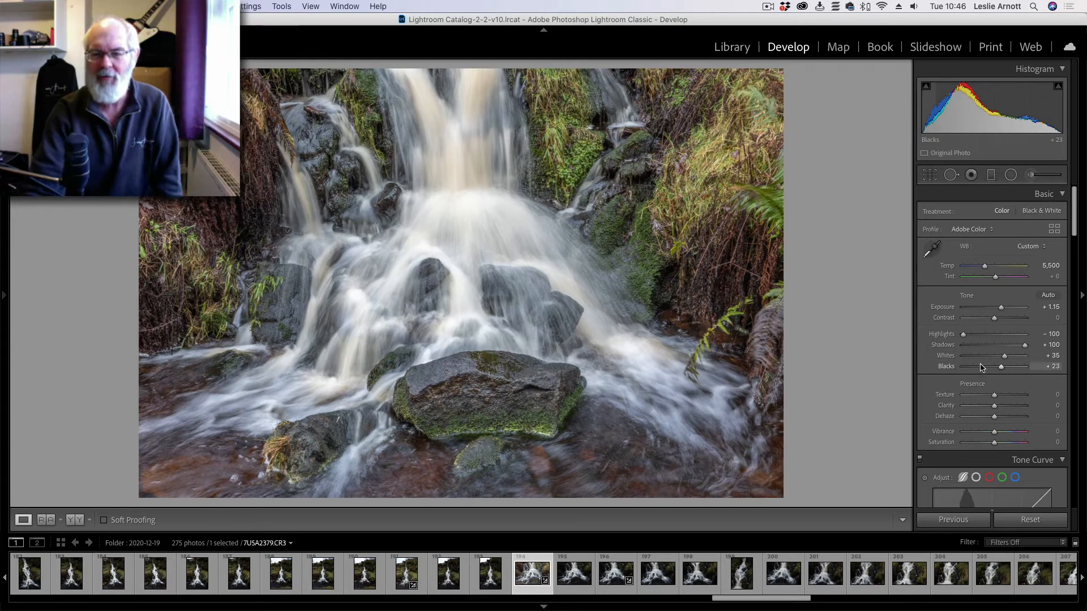
{"action": "left_click_drag", "start_coordinate": [1001, 368], "coordinate": [989, 369]}
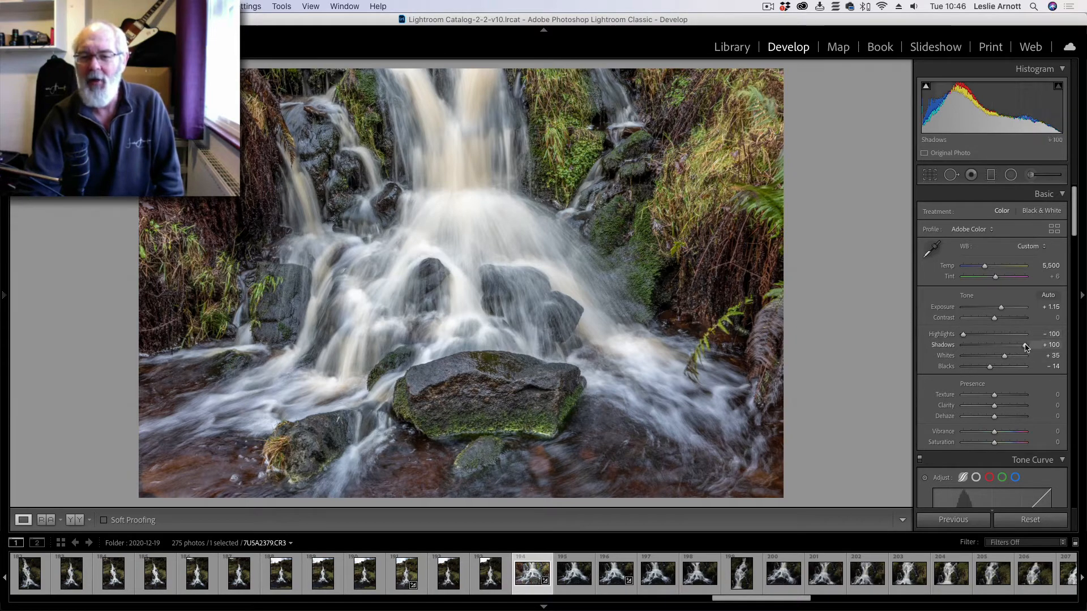
{"action": "left_click_drag", "start_coordinate": [1025, 347], "coordinate": [1016, 346]}
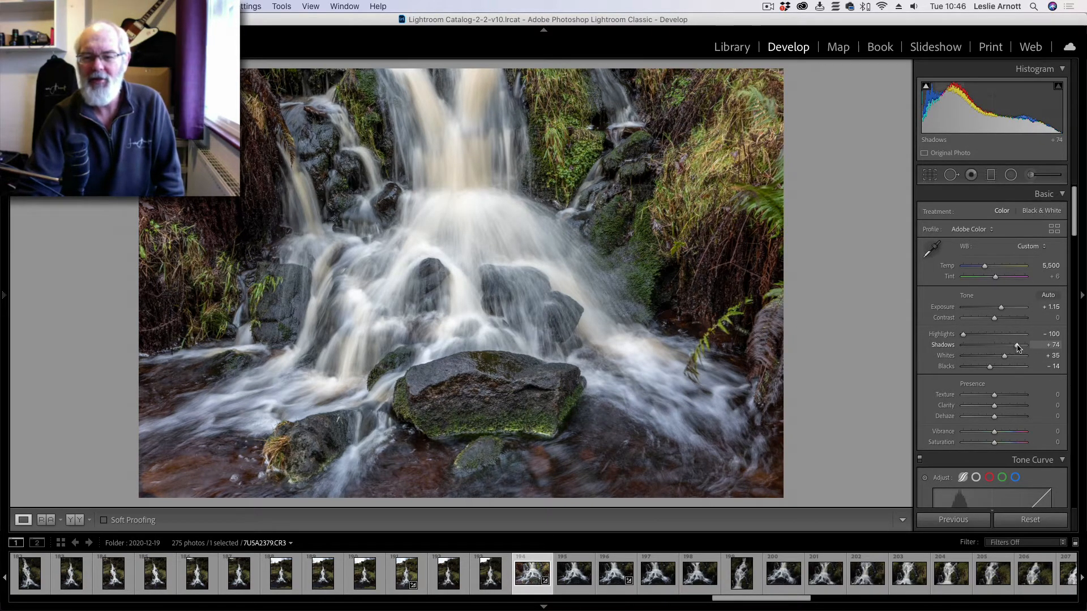
{"action": "left_click_drag", "start_coordinate": [1011, 346], "coordinate": [996, 364]}
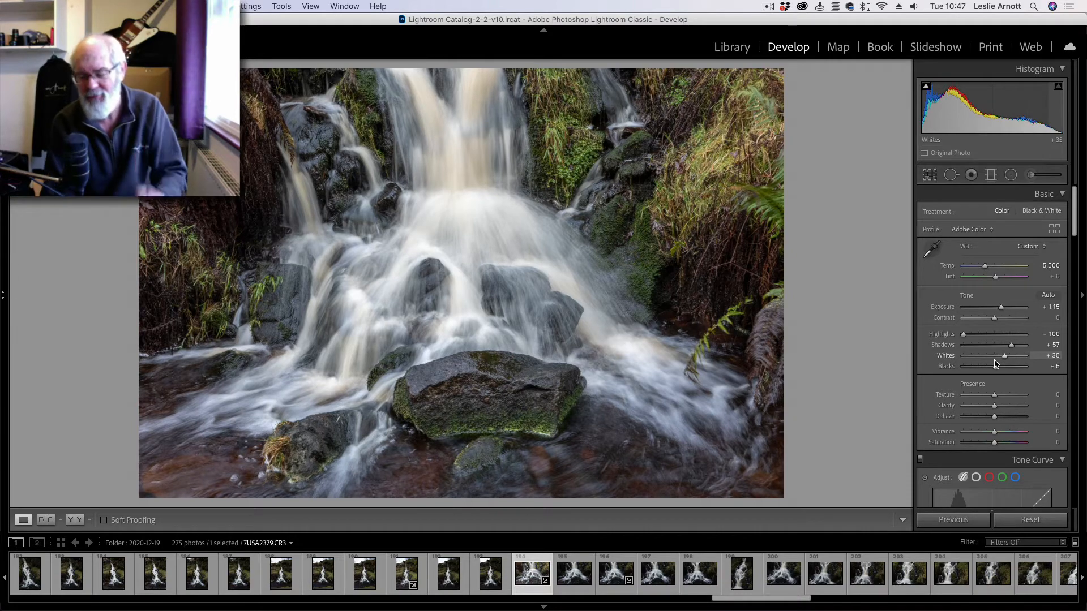
{"action": "mouse_move", "coordinate": [926, 89]}
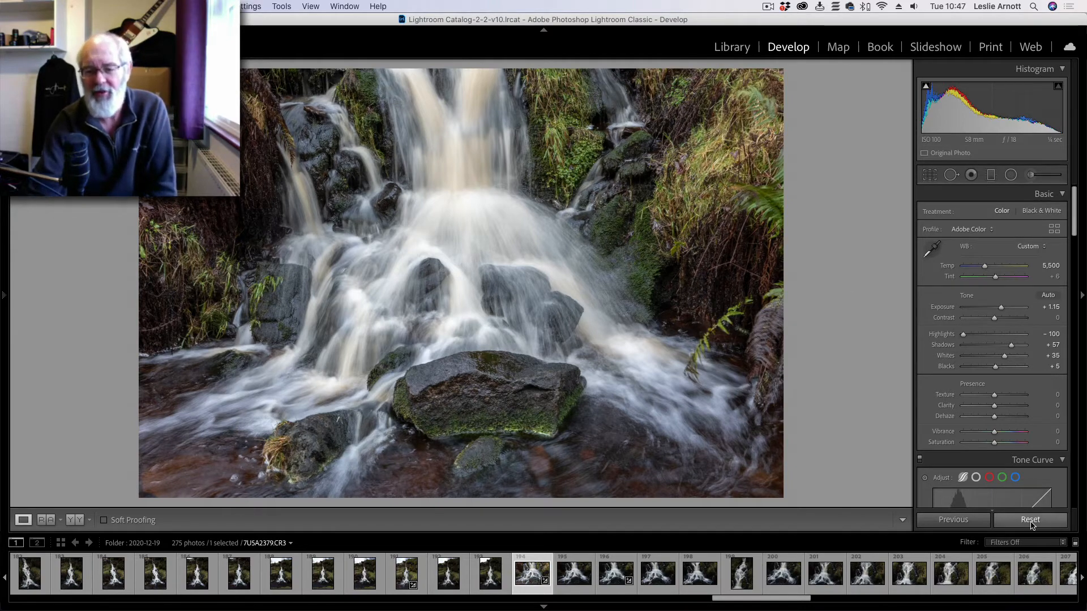
Reset all the photo's adjustments and set Highlights to -65 and Whites to +56.
{"action": "key", "text": "super+shift+r"}
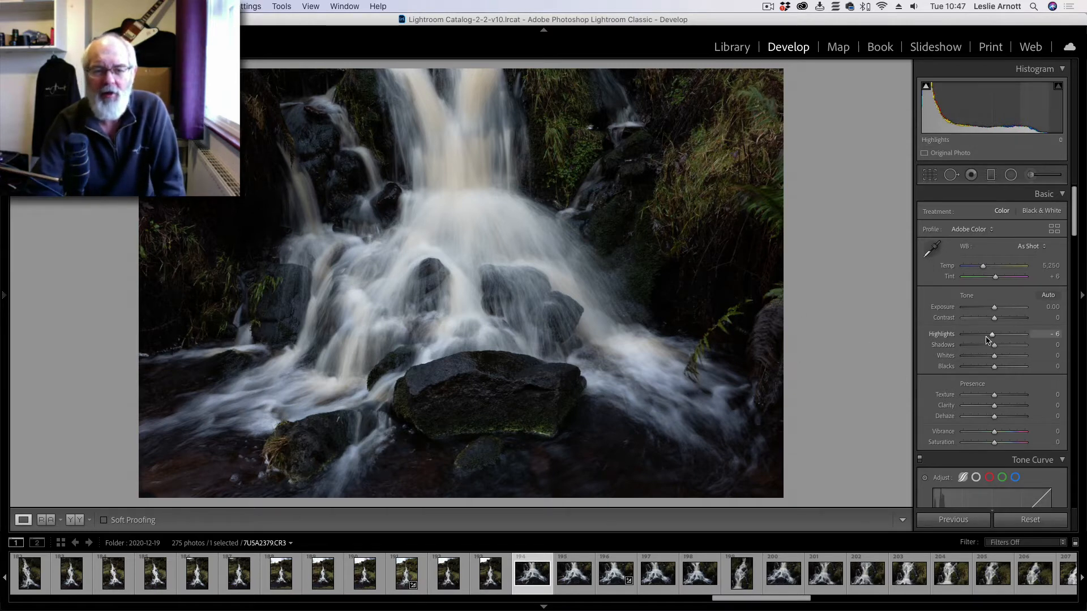
{"action": "left_click_drag", "start_coordinate": [986, 340], "coordinate": [982, 339]}
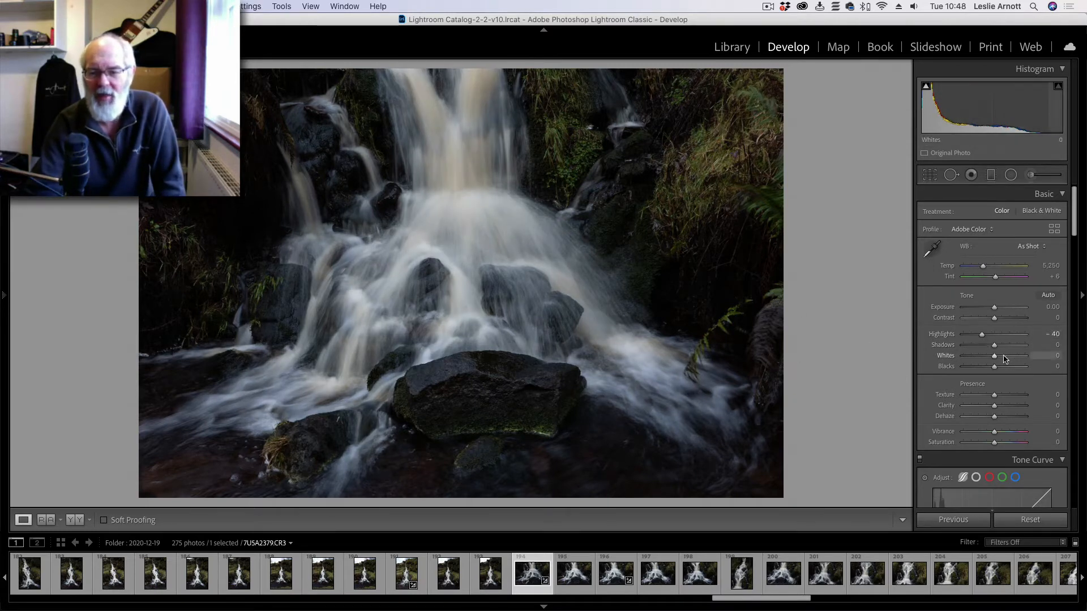
{"action": "left_click_drag", "start_coordinate": [996, 356], "coordinate": [1015, 356]}
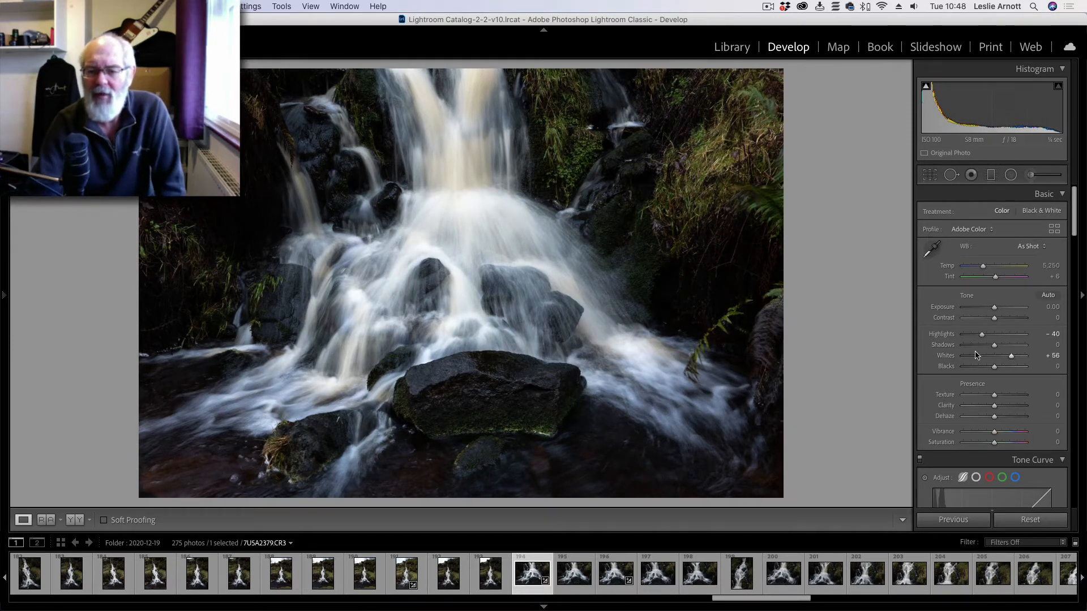
{"action": "left_click_drag", "start_coordinate": [980, 336], "coordinate": [975, 337]}
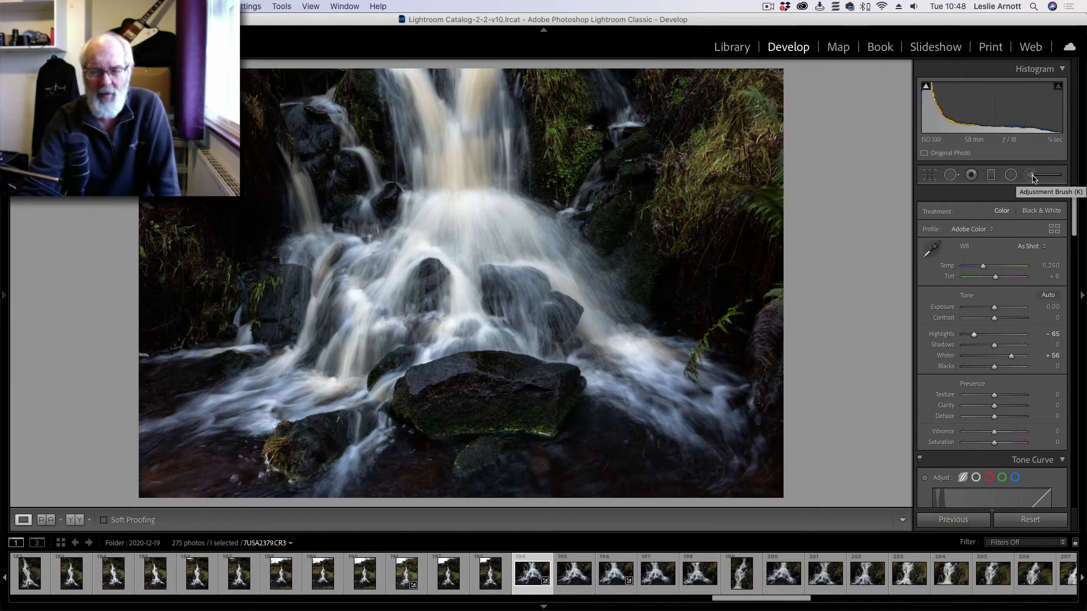
Brighten the dark rocks on both sides of the upper waterfall using an Adjustment Brush mask with Exposure at 1.70.
{"action": "left_click", "coordinate": [1031, 176]}
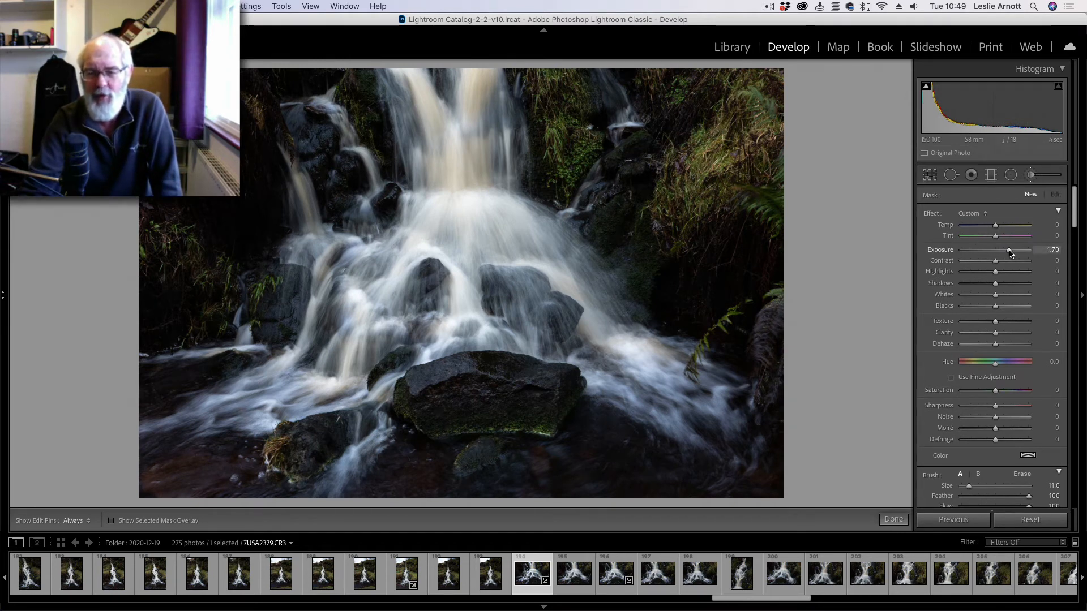
{"action": "left_click_drag", "start_coordinate": [1011, 253], "coordinate": [1012, 253]}
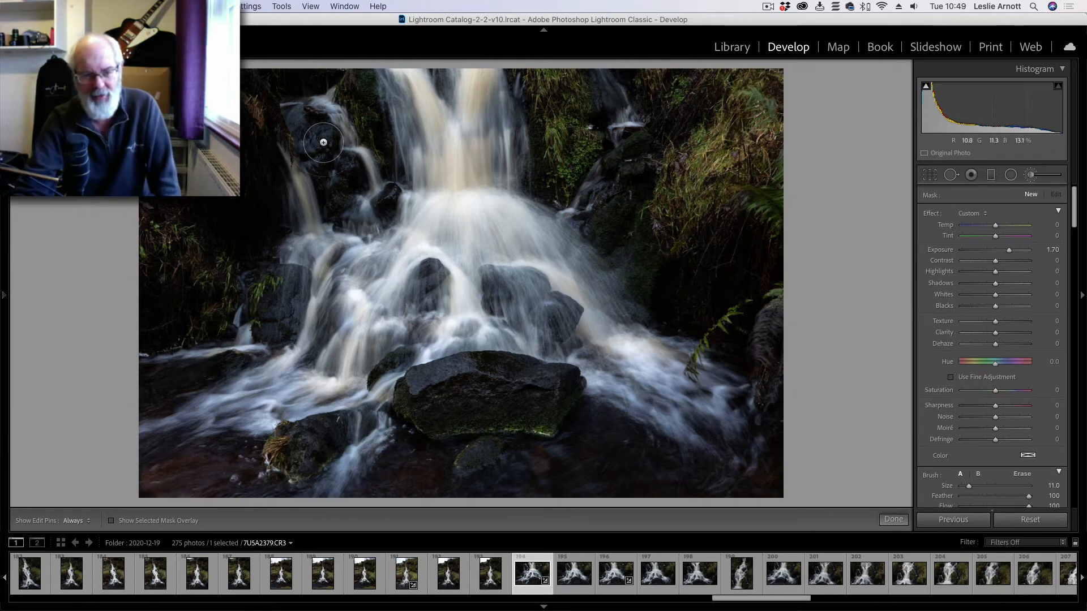
{"action": "mouse_move", "coordinate": [317, 130]}
{"action": "left_mouse_down"}
{"action": "mouse_move", "coordinate": [356, 182]}
{"action": "mouse_move", "coordinate": [390, 198]}
{"action": "mouse_move", "coordinate": [348, 207]}
{"action": "mouse_move", "coordinate": [330, 141]}
{"action": "mouse_move", "coordinate": [312, 125]}
{"action": "mouse_move", "coordinate": [358, 217]}
{"action": "mouse_move", "coordinate": [386, 215]}
{"action": "mouse_move", "coordinate": [324, 174]}
{"action": "left_mouse_up"}
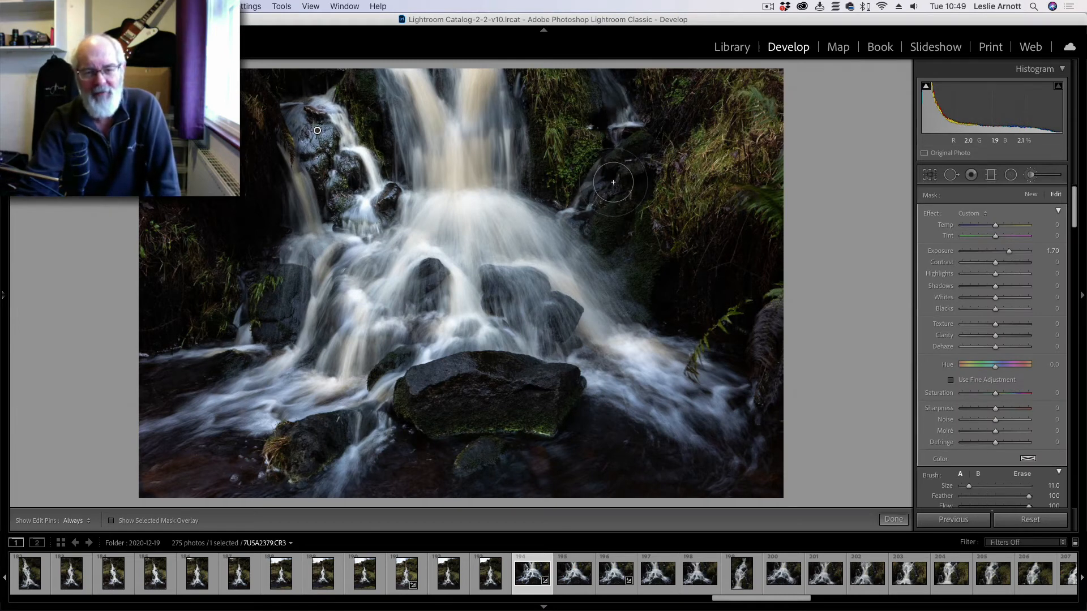
{"action": "key", "text": "h"}
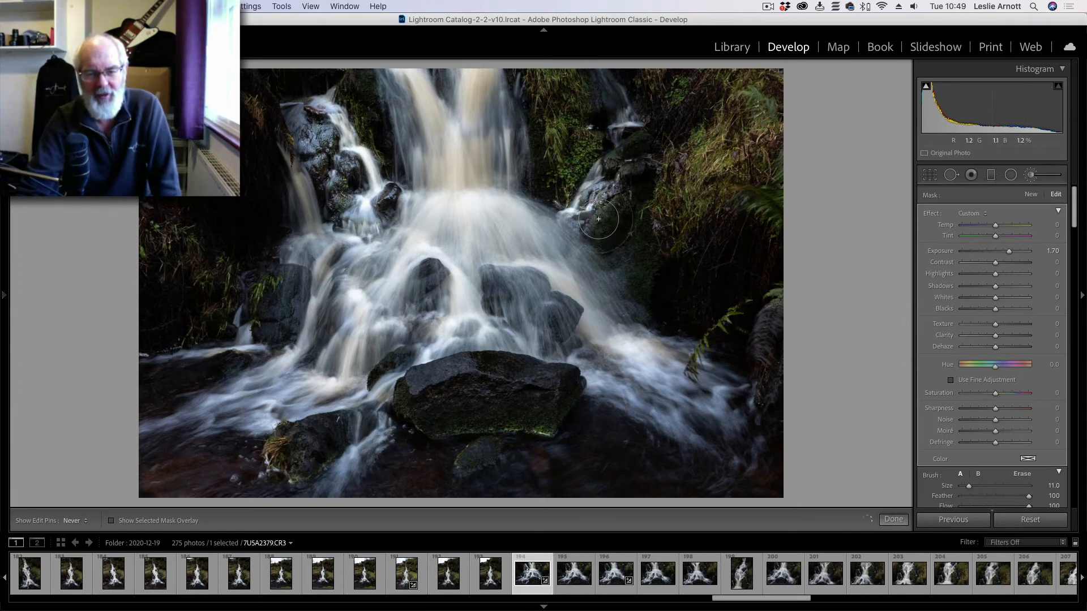
{"action": "mouse_move", "coordinate": [599, 219]}
{"action": "left_mouse_down"}
{"action": "mouse_move", "coordinate": [623, 184]}
{"action": "mouse_move", "coordinate": [614, 169]}
{"action": "left_mouse_up"}
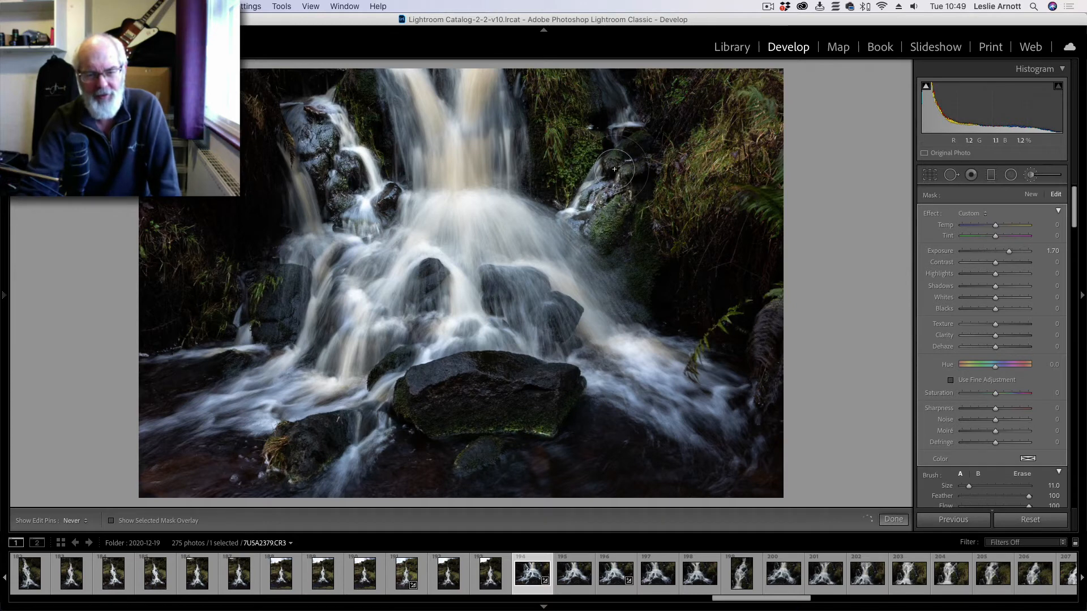
{"action": "key", "text": "h"}
{"action": "mouse_move", "coordinate": [347, 214]}
{"action": "left_mouse_down"}
{"action": "mouse_move", "coordinate": [369, 108]}
{"action": "mouse_move", "coordinate": [417, 194]}
{"action": "left_mouse_up"}
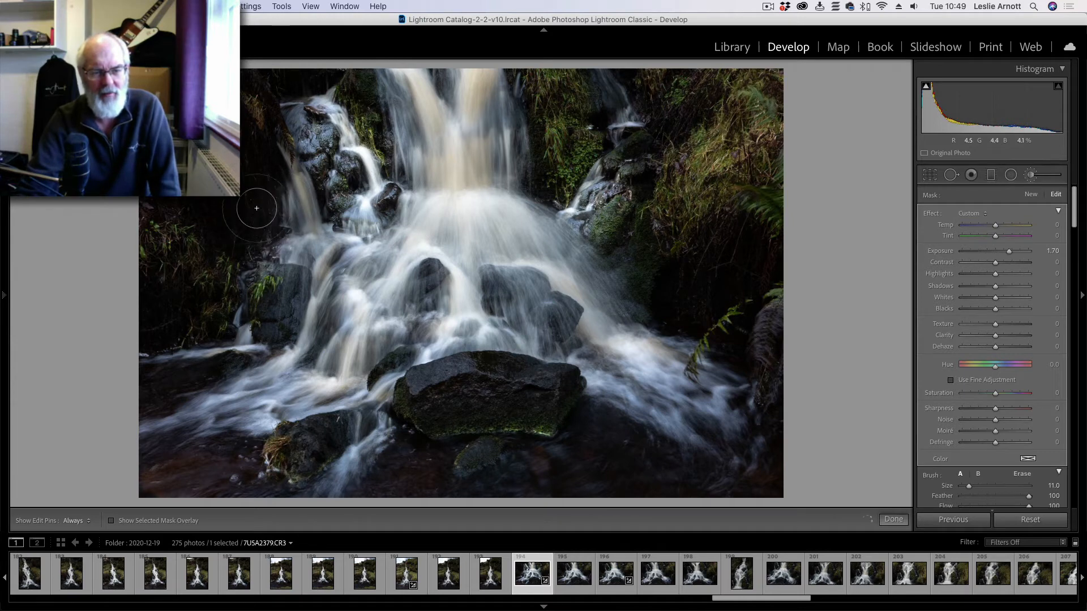
Extend the brightening brush mask over both banks, the foreground rocks and the dark pool, and fine-tune the mask's Exposure.
{"action": "mouse_move", "coordinate": [257, 211]}
{"action": "left_mouse_down"}
{"action": "mouse_move", "coordinate": [251, 258]}
{"action": "mouse_move", "coordinate": [263, 311]}
{"action": "mouse_move", "coordinate": [226, 334]}
{"action": "mouse_move", "coordinate": [289, 322]}
{"action": "mouse_move", "coordinate": [238, 342]}
{"action": "left_mouse_up"}
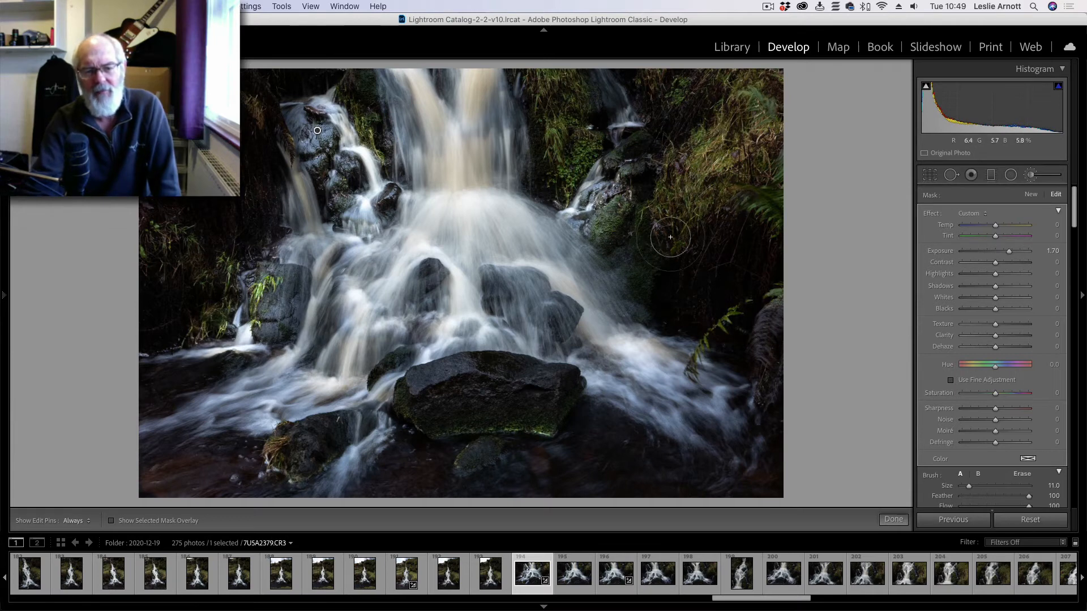
{"action": "mouse_move", "coordinate": [611, 257]}
{"action": "left_mouse_down"}
{"action": "mouse_move", "coordinate": [645, 296]}
{"action": "mouse_move", "coordinate": [668, 304]}
{"action": "mouse_move", "coordinate": [670, 247]}
{"action": "mouse_move", "coordinate": [689, 262]}
{"action": "mouse_move", "coordinate": [680, 292]}
{"action": "mouse_move", "coordinate": [707, 270]}
{"action": "mouse_move", "coordinate": [677, 300]}
{"action": "mouse_move", "coordinate": [731, 239]}
{"action": "mouse_move", "coordinate": [676, 310]}
{"action": "mouse_move", "coordinate": [701, 305]}
{"action": "mouse_move", "coordinate": [666, 319]}
{"action": "left_mouse_up"}
{"action": "mouse_move", "coordinate": [467, 412]}
{"action": "left_mouse_down"}
{"action": "mouse_move", "coordinate": [424, 401]}
{"action": "mouse_move", "coordinate": [418, 382]}
{"action": "mouse_move", "coordinate": [549, 387]}
{"action": "mouse_move", "coordinate": [451, 412]}
{"action": "mouse_move", "coordinate": [420, 411]}
{"action": "mouse_move", "coordinate": [562, 377]}
{"action": "mouse_move", "coordinate": [532, 371]}
{"action": "left_mouse_up"}
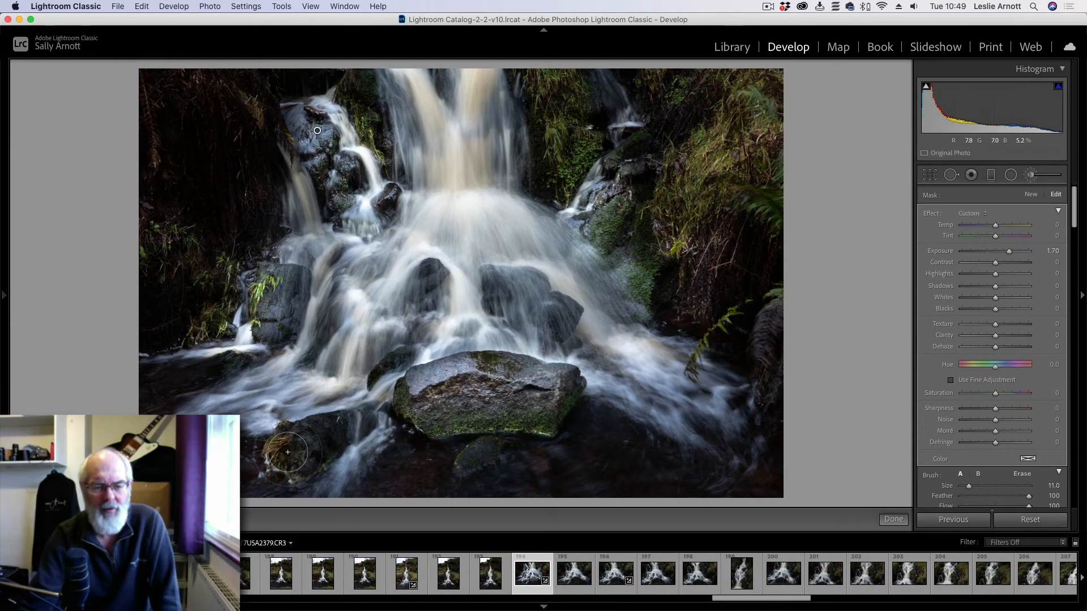
{"action": "left_click_drag", "start_coordinate": [287, 451], "coordinate": [345, 426]}
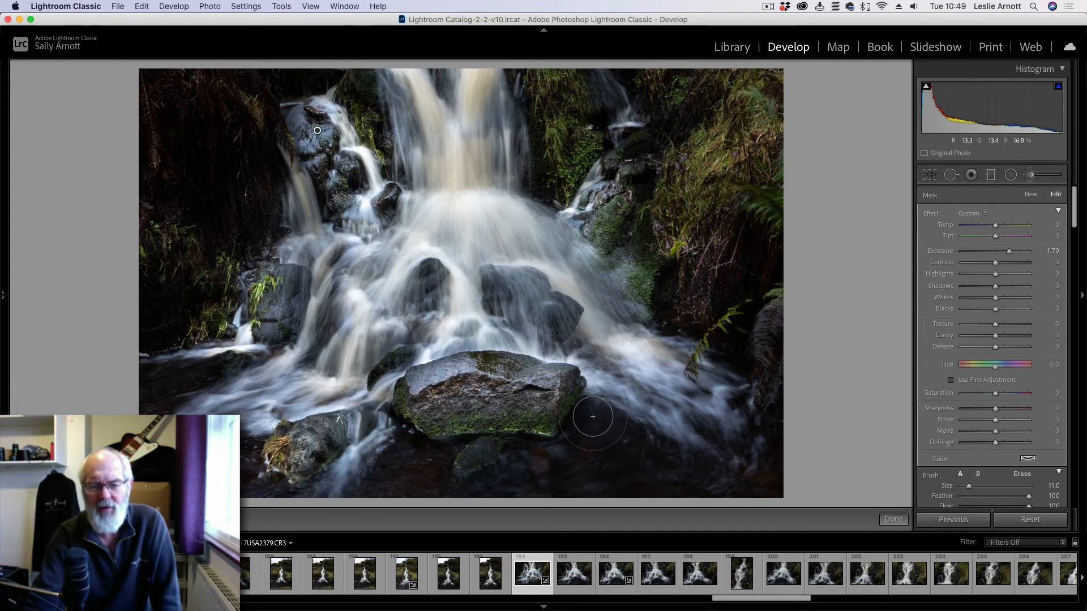
{"action": "mouse_move", "coordinate": [593, 417]}
{"action": "left_mouse_down"}
{"action": "mouse_move", "coordinate": [660, 442]}
{"action": "mouse_move", "coordinate": [561, 433]}
{"action": "mouse_move", "coordinate": [463, 459]}
{"action": "mouse_move", "coordinate": [507, 437]}
{"action": "mouse_move", "coordinate": [465, 425]}
{"action": "mouse_move", "coordinate": [412, 445]}
{"action": "mouse_move", "coordinate": [563, 449]}
{"action": "left_mouse_up"}
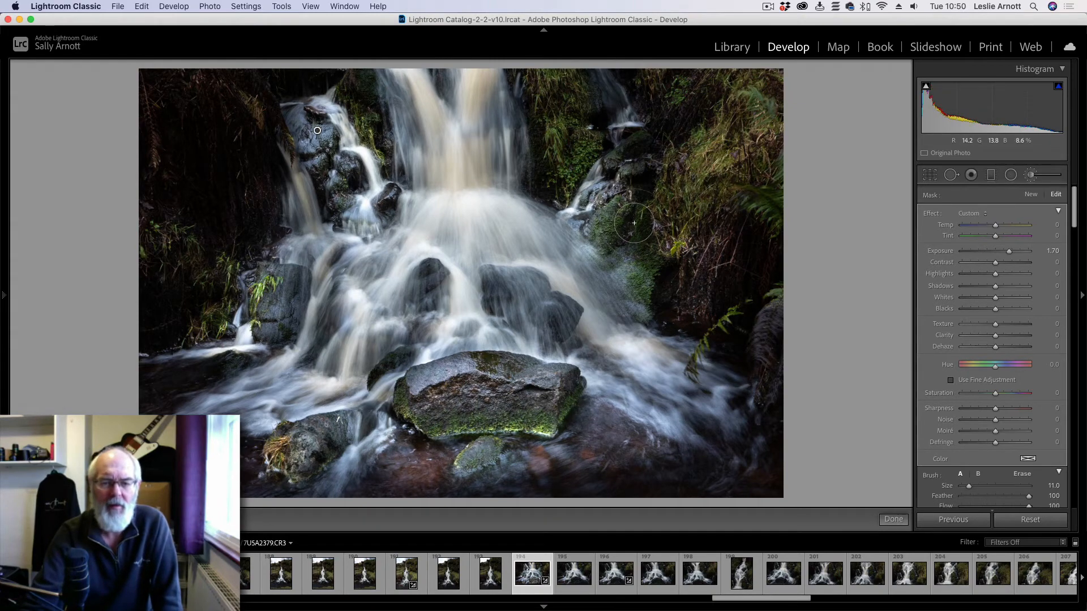
{"action": "mouse_move", "coordinate": [250, 158]}
{"action": "left_mouse_down"}
{"action": "mouse_move", "coordinate": [260, 183]}
{"action": "mouse_move", "coordinate": [251, 219]}
{"action": "mouse_move", "coordinate": [240, 117]}
{"action": "left_mouse_up"}
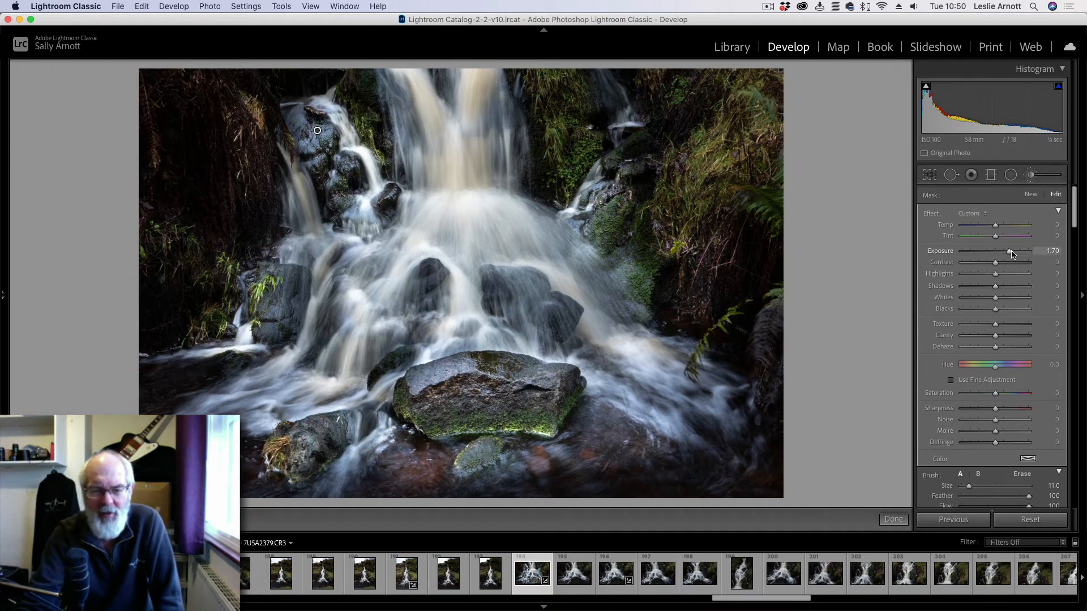
{"action": "mouse_move", "coordinate": [1012, 254]}
{"action": "left_mouse_down"}
{"action": "mouse_move", "coordinate": [973, 256]}
{"action": "mouse_move", "coordinate": [1010, 260]}
{"action": "left_mouse_up"}
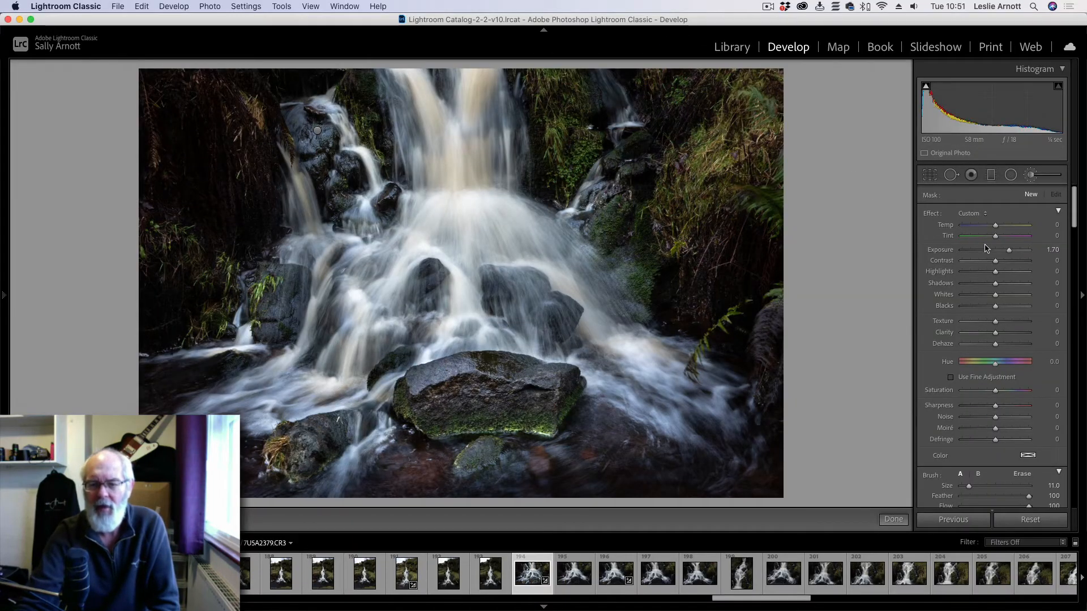
Darken the top edge of the photo with a separate brush mask, starting at Exposure -1.61 and easing it to -0.81.
{"action": "left_click_drag", "start_coordinate": [1009, 250], "coordinate": [998, 250]}
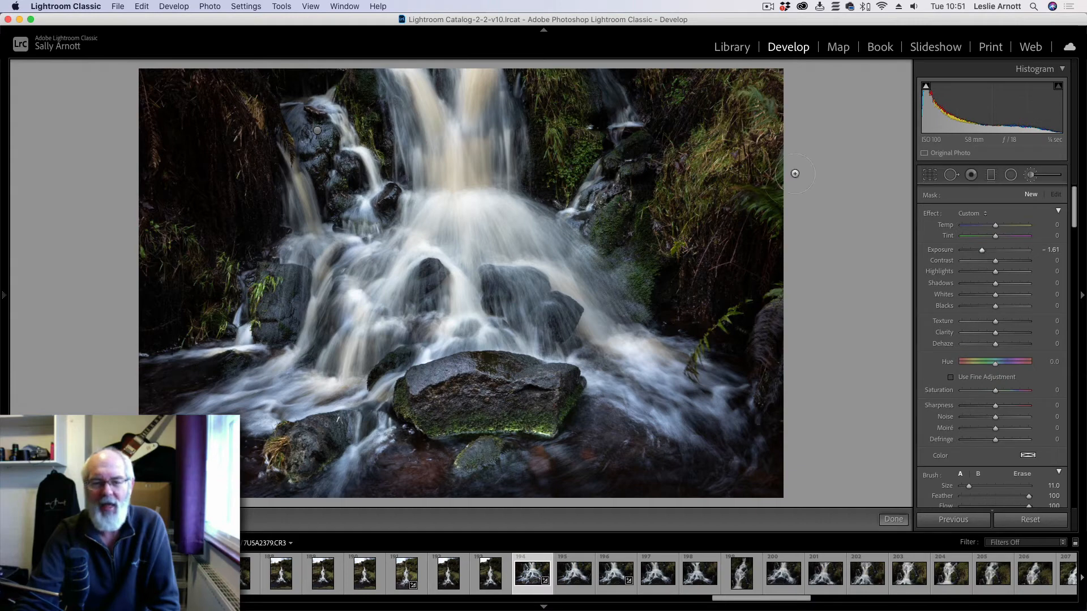
{"action": "mouse_move", "coordinate": [465, 79]}
{"action": "left_mouse_down"}
{"action": "mouse_move", "coordinate": [459, 109]}
{"action": "mouse_move", "coordinate": [413, 68]}
{"action": "mouse_move", "coordinate": [315, 76]}
{"action": "mouse_move", "coordinate": [500, 65]}
{"action": "mouse_move", "coordinate": [523, 83]}
{"action": "mouse_move", "coordinate": [568, 68]}
{"action": "mouse_move", "coordinate": [711, 65]}
{"action": "mouse_move", "coordinate": [774, 96]}
{"action": "mouse_move", "coordinate": [734, 68]}
{"action": "left_mouse_up"}
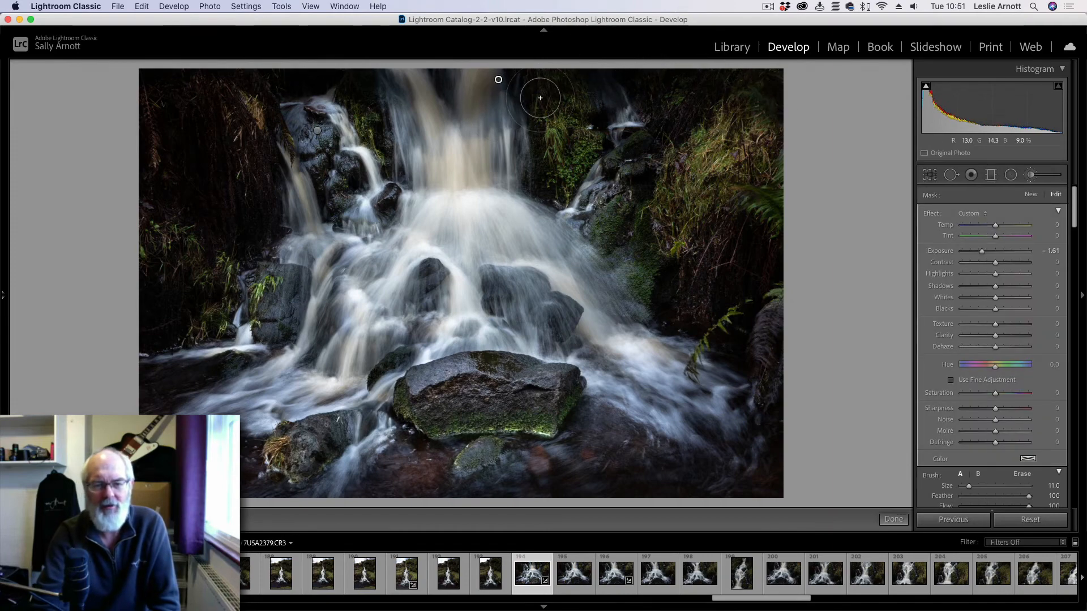
{"action": "mouse_move", "coordinate": [526, 97]}
{"action": "left_mouse_down"}
{"action": "mouse_move", "coordinate": [484, 80]}
{"action": "mouse_move", "coordinate": [398, 105]}
{"action": "left_mouse_up"}
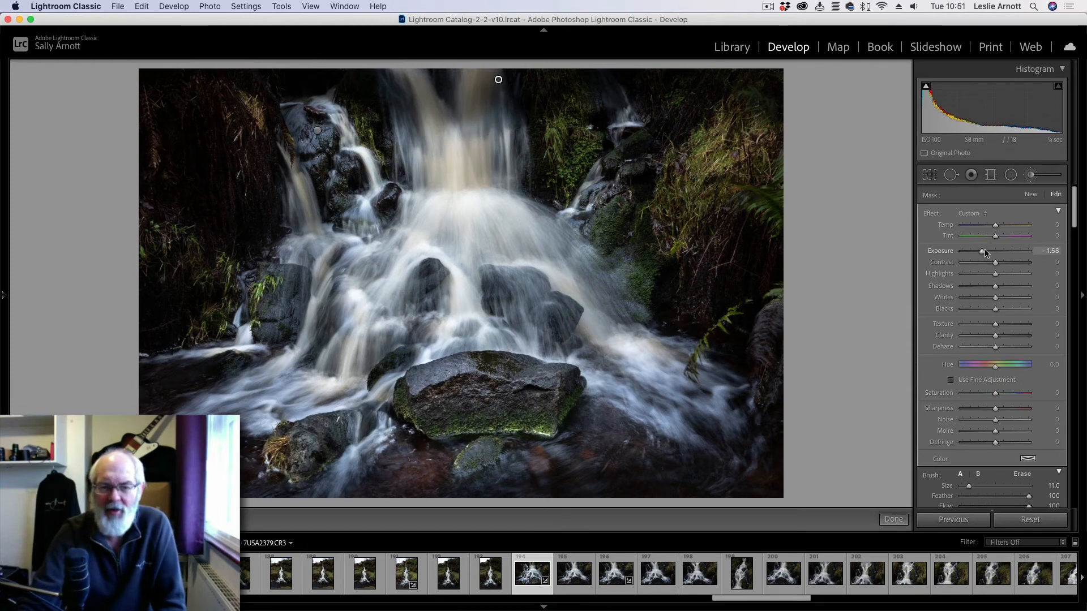
{"action": "left_click_drag", "start_coordinate": [986, 253], "coordinate": [989, 253]}
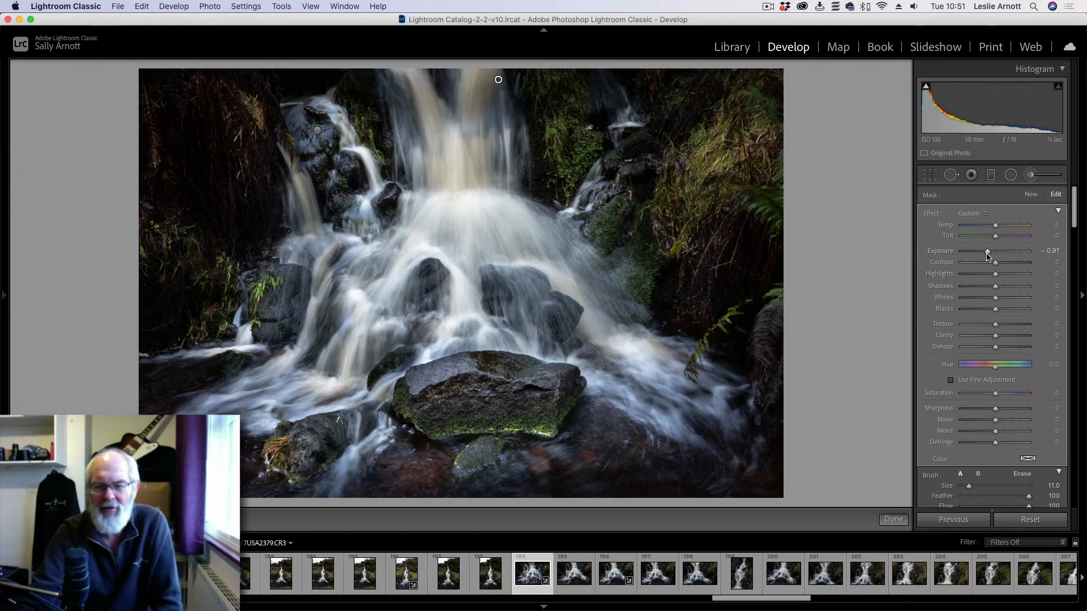
{"action": "left_click_drag", "start_coordinate": [987, 255], "coordinate": [988, 256]}
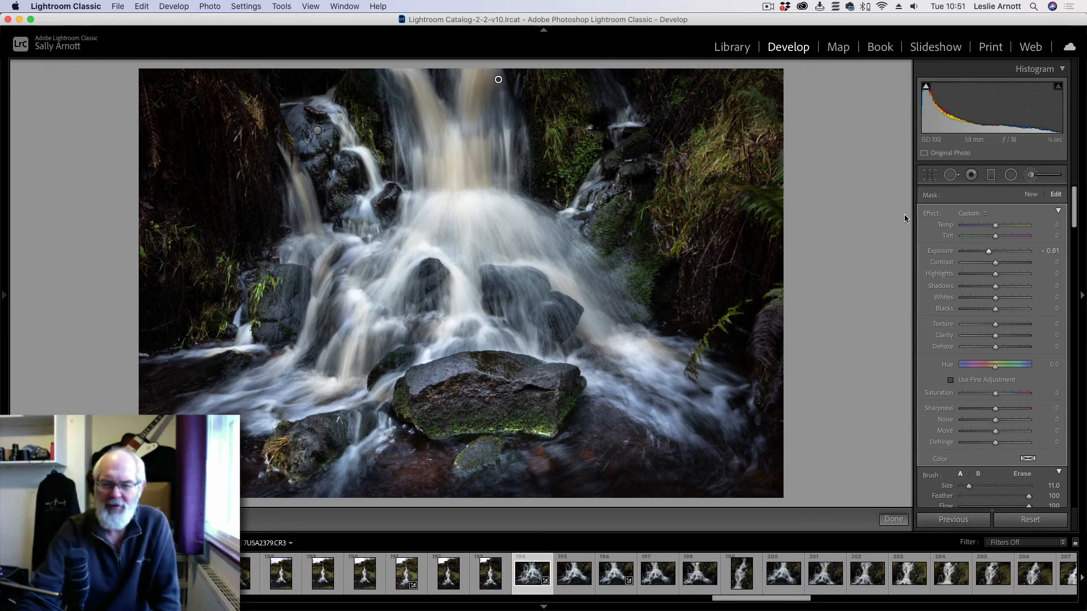
Add a new brush mask with its effects zeroed except Texture 52 and Clarity 18, painting it over the central falling water and foreground rock.
{"action": "left_click", "coordinate": [1030, 194]}
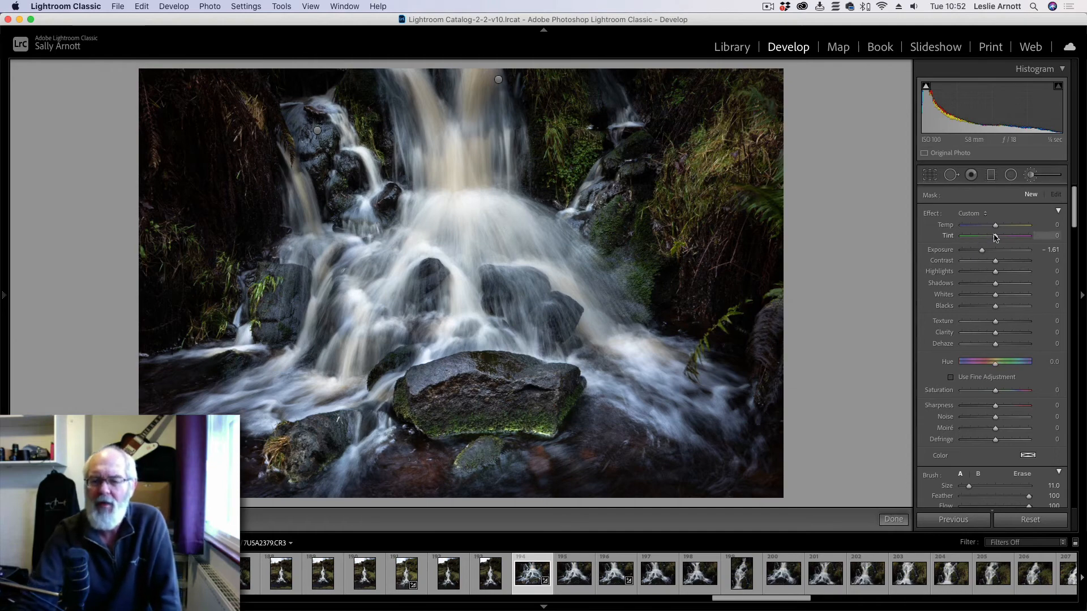
{"action": "double_click", "coordinate": [933, 215]}
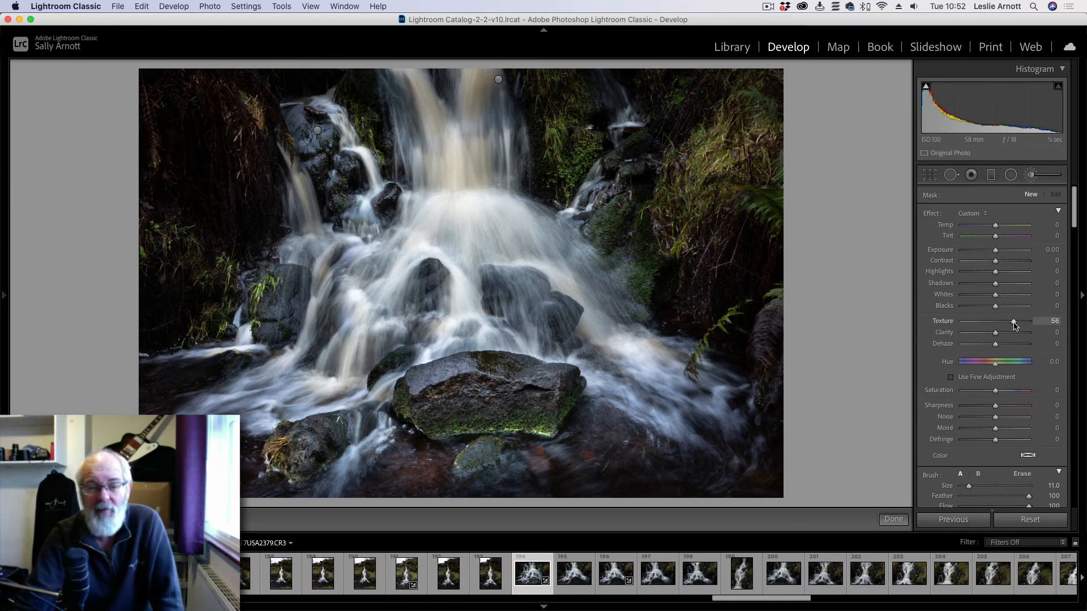
{"action": "left_click_drag", "start_coordinate": [1015, 323], "coordinate": [1013, 322]}
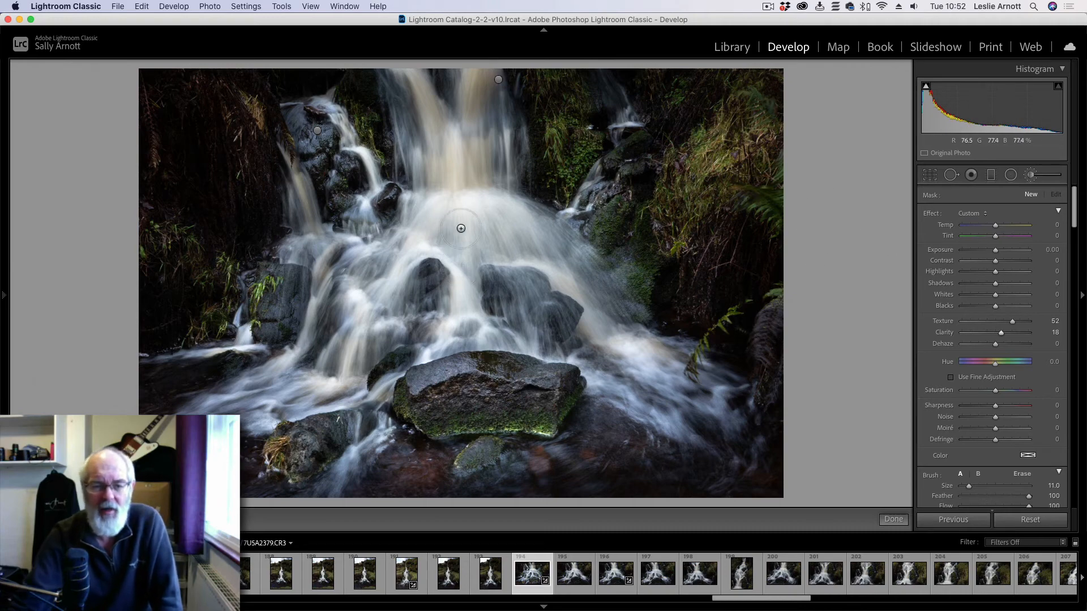
{"action": "mouse_move", "coordinate": [460, 222]}
{"action": "left_mouse_down"}
{"action": "mouse_move", "coordinate": [463, 213]}
{"action": "mouse_move", "coordinate": [454, 225]}
{"action": "left_mouse_up"}
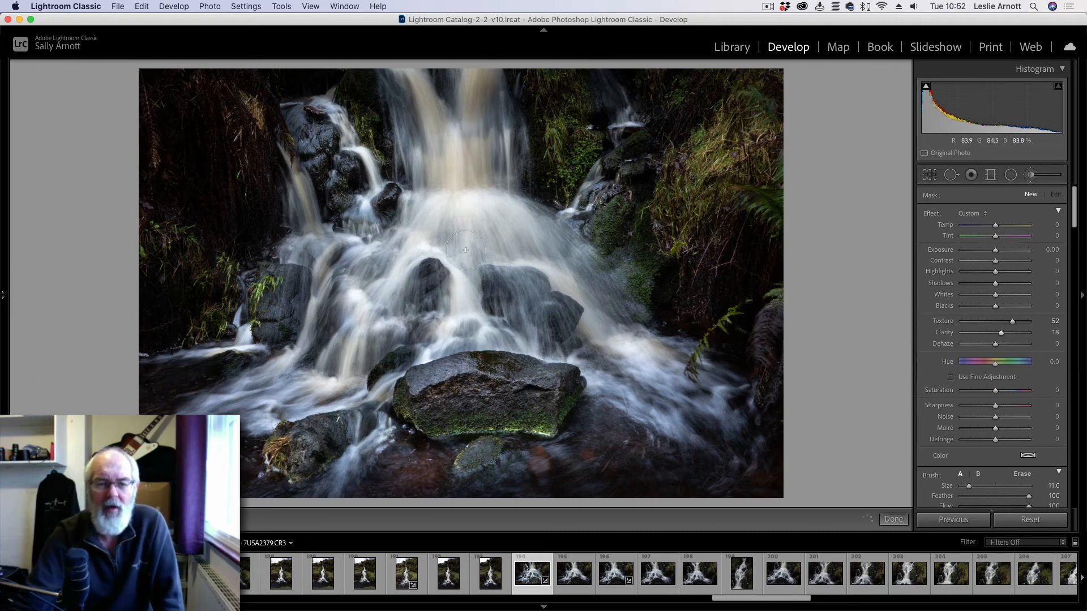
{"action": "mouse_move", "coordinate": [467, 268]}
{"action": "left_mouse_down"}
{"action": "mouse_move", "coordinate": [467, 313]}
{"action": "mouse_move", "coordinate": [477, 310]}
{"action": "mouse_move", "coordinate": [484, 329]}
{"action": "mouse_move", "coordinate": [462, 316]}
{"action": "mouse_move", "coordinate": [453, 335]}
{"action": "mouse_move", "coordinate": [467, 267]}
{"action": "mouse_move", "coordinate": [512, 247]}
{"action": "left_mouse_up"}
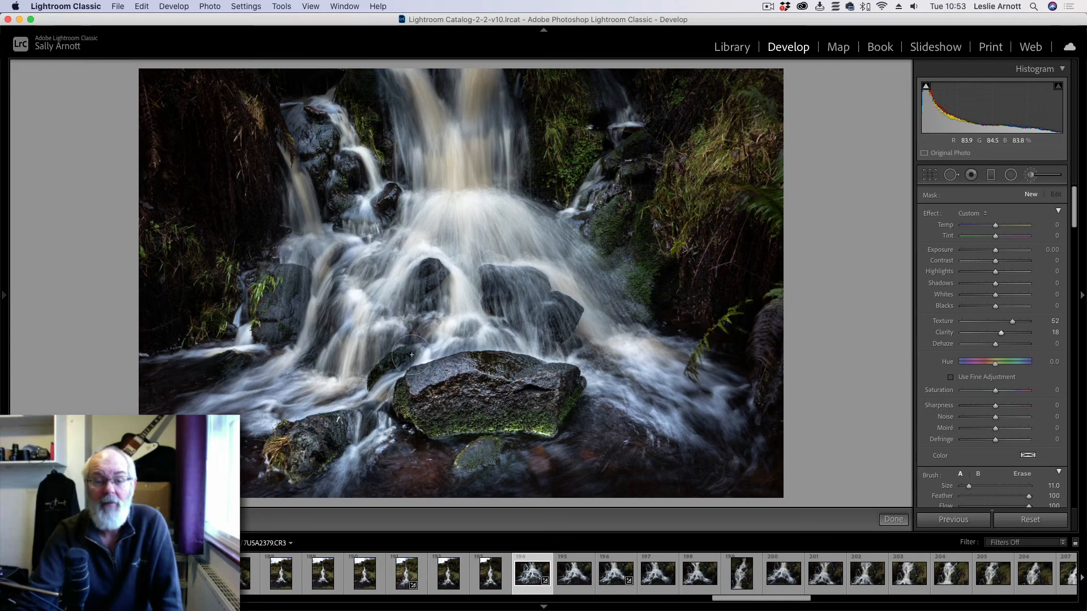
{"action": "left_click", "coordinate": [460, 221]}
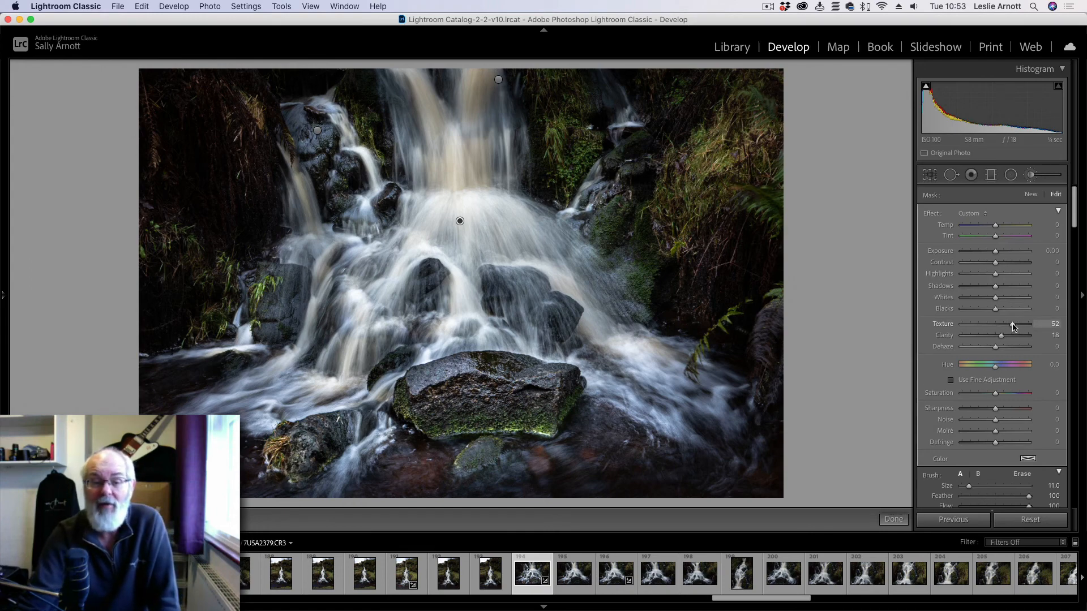
Set the central water mask's Texture to 34 and Clarity to 49, close the brush, and check the water and rock detail up close.
{"action": "left_click_drag", "start_coordinate": [1013, 326], "coordinate": [996, 327]}
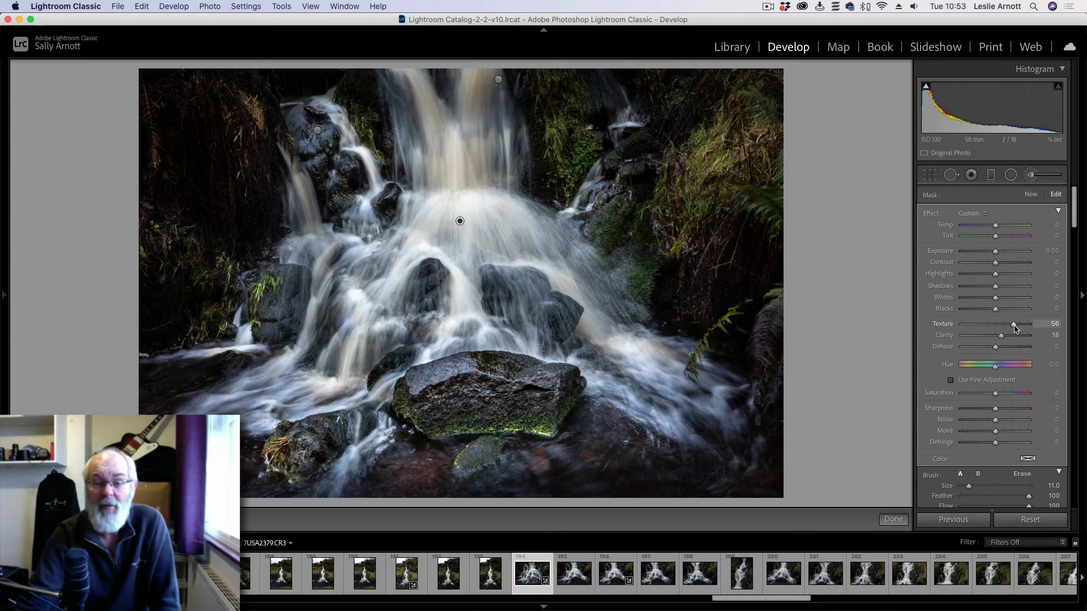
{"action": "left_click_drag", "start_coordinate": [997, 338], "coordinate": [1012, 338]}
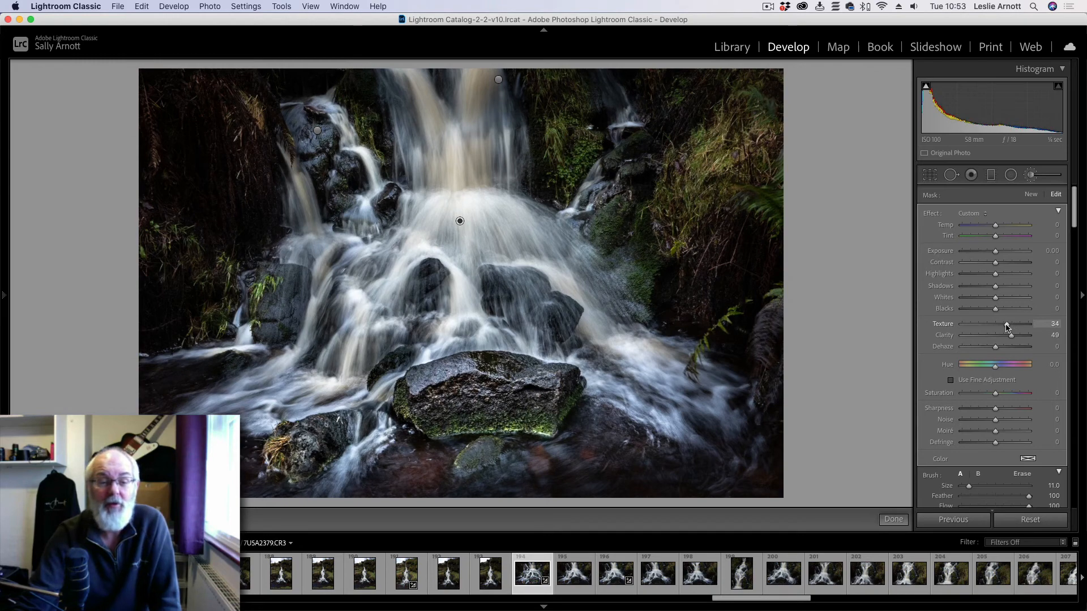
{"action": "left_click", "coordinate": [893, 518]}
{"action": "left_click", "coordinate": [464, 246]}
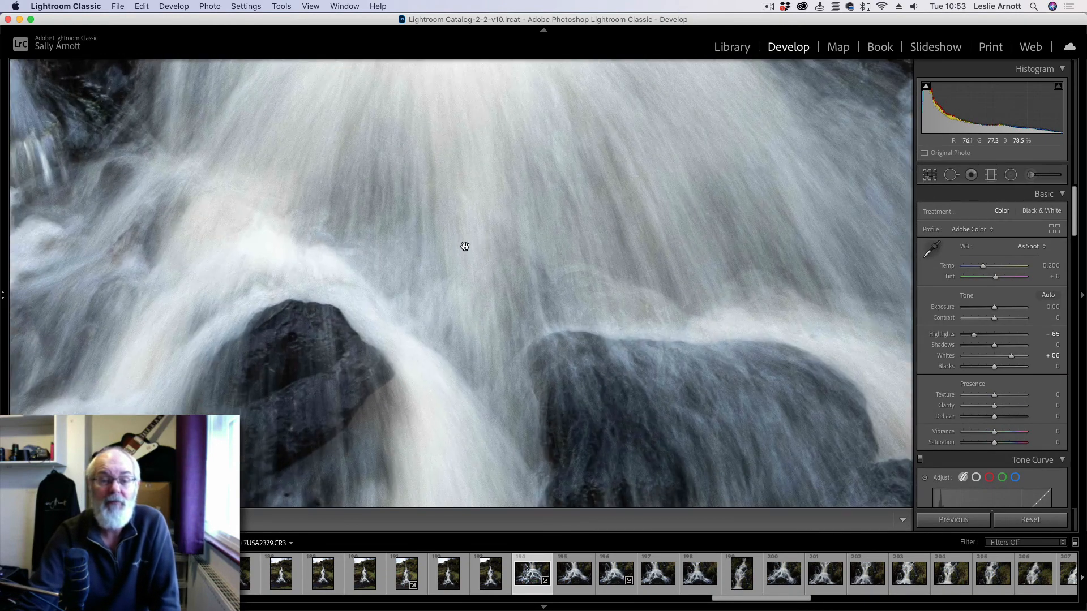
{"action": "left_click_drag", "start_coordinate": [464, 246], "coordinate": [439, 381]}
{"action": "left_click_drag", "start_coordinate": [468, 281], "coordinate": [513, 203]}
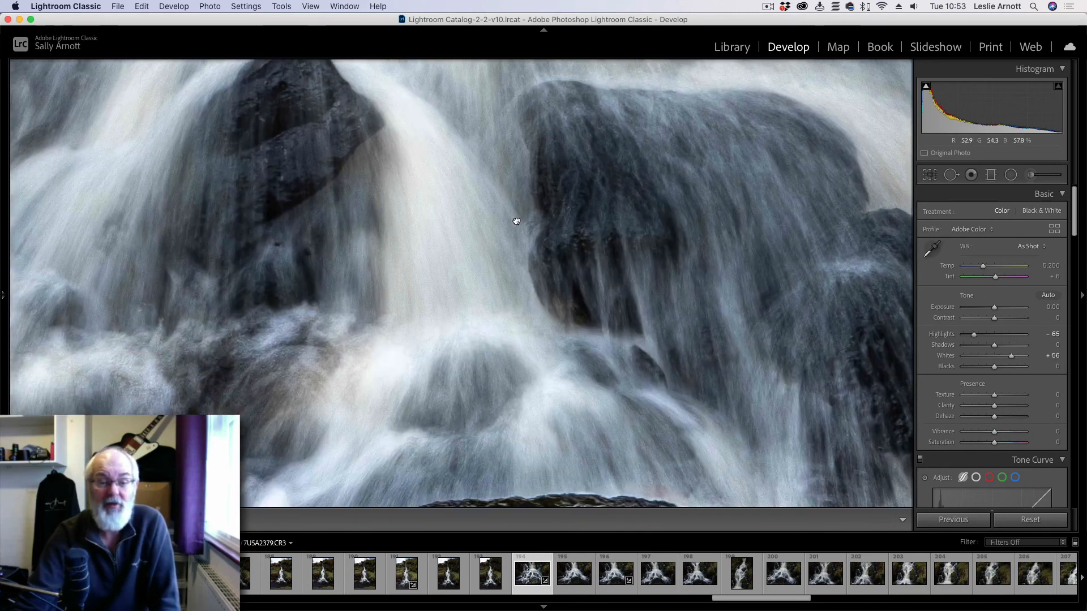
{"action": "left_click", "coordinate": [515, 221]}
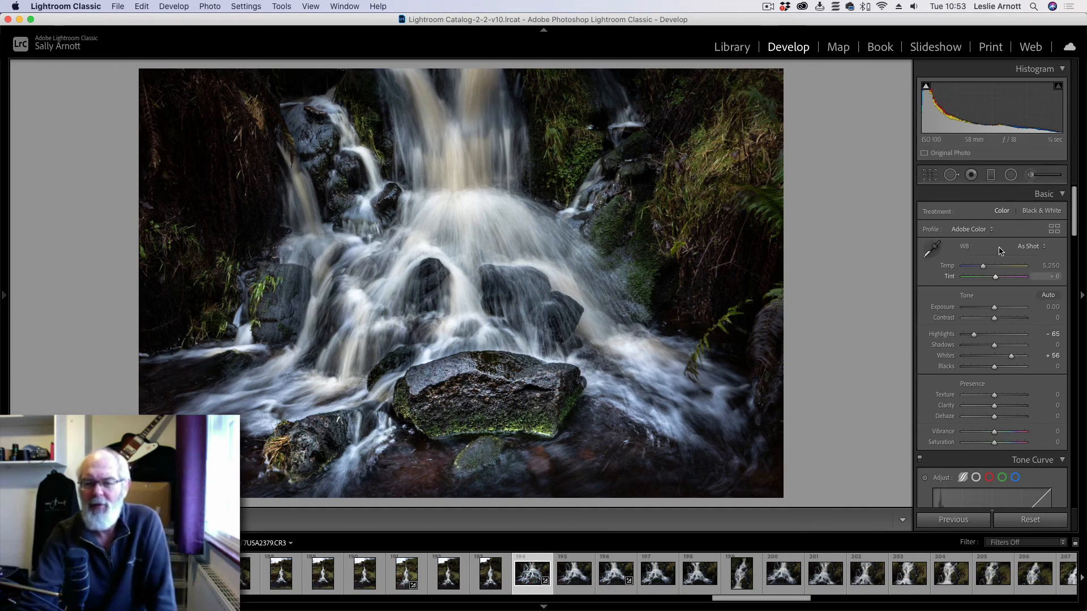
Paint a new, reset brush mask over the lower water either side of the foreground rock at Exposure 1.23, easing it to -0.25 with Temp 16.
{"action": "left_click", "coordinate": [1031, 175]}
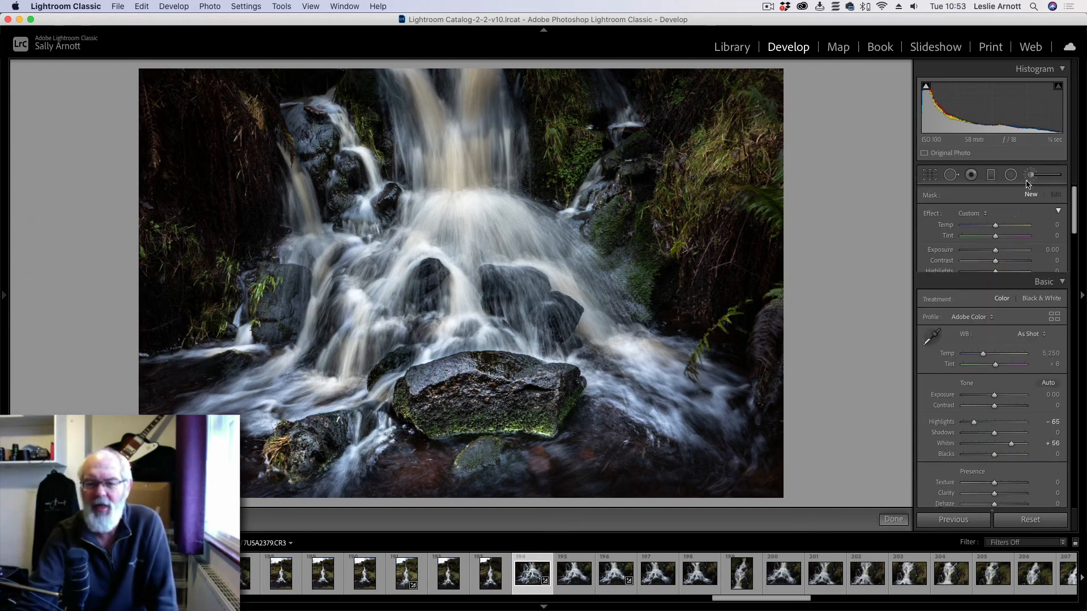
{"action": "double_click", "coordinate": [932, 216]}
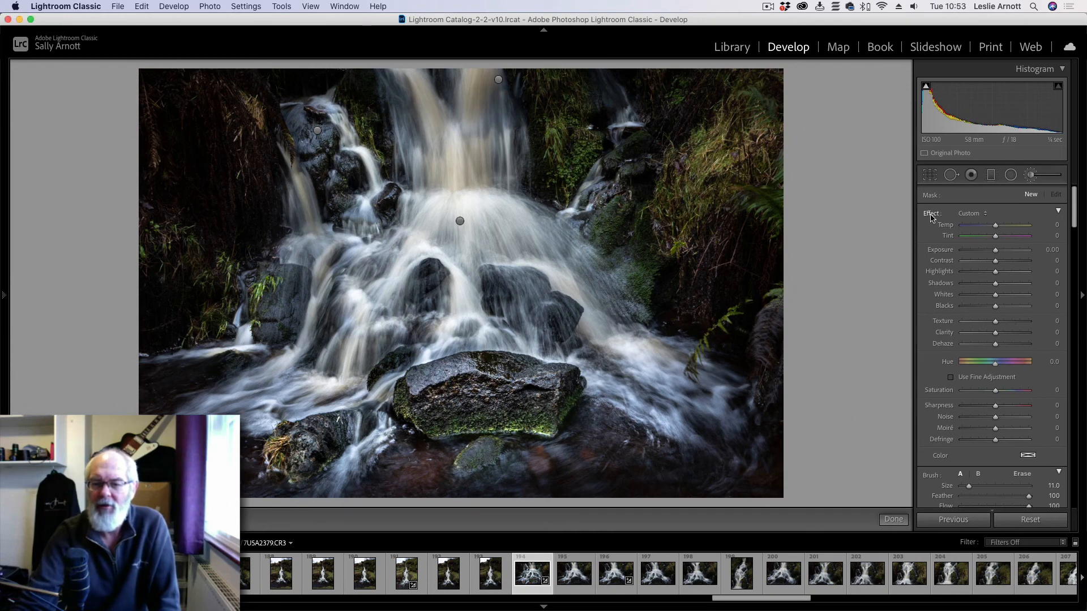
{"action": "left_click", "coordinate": [1006, 252]}
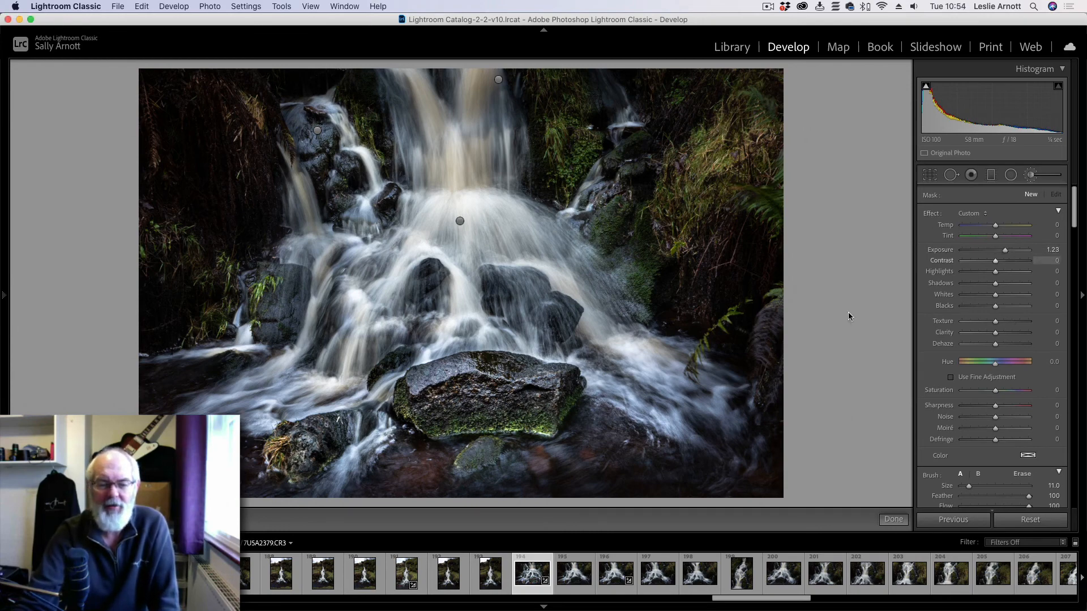
{"action": "mouse_move", "coordinate": [617, 399]}
{"action": "left_mouse_down"}
{"action": "mouse_move", "coordinate": [648, 407]}
{"action": "mouse_move", "coordinate": [599, 392]}
{"action": "mouse_move", "coordinate": [687, 453]}
{"action": "mouse_move", "coordinate": [716, 448]}
{"action": "mouse_move", "coordinate": [673, 418]}
{"action": "mouse_move", "coordinate": [730, 410]}
{"action": "mouse_move", "coordinate": [684, 400]}
{"action": "mouse_move", "coordinate": [599, 348]}
{"action": "left_mouse_up"}
{"action": "mouse_move", "coordinate": [336, 386]}
{"action": "left_mouse_down"}
{"action": "mouse_move", "coordinate": [243, 430]}
{"action": "mouse_move", "coordinate": [187, 402]}
{"action": "mouse_move", "coordinate": [260, 447]}
{"action": "mouse_move", "coordinate": [221, 408]}
{"action": "mouse_move", "coordinate": [323, 358]}
{"action": "left_mouse_up"}
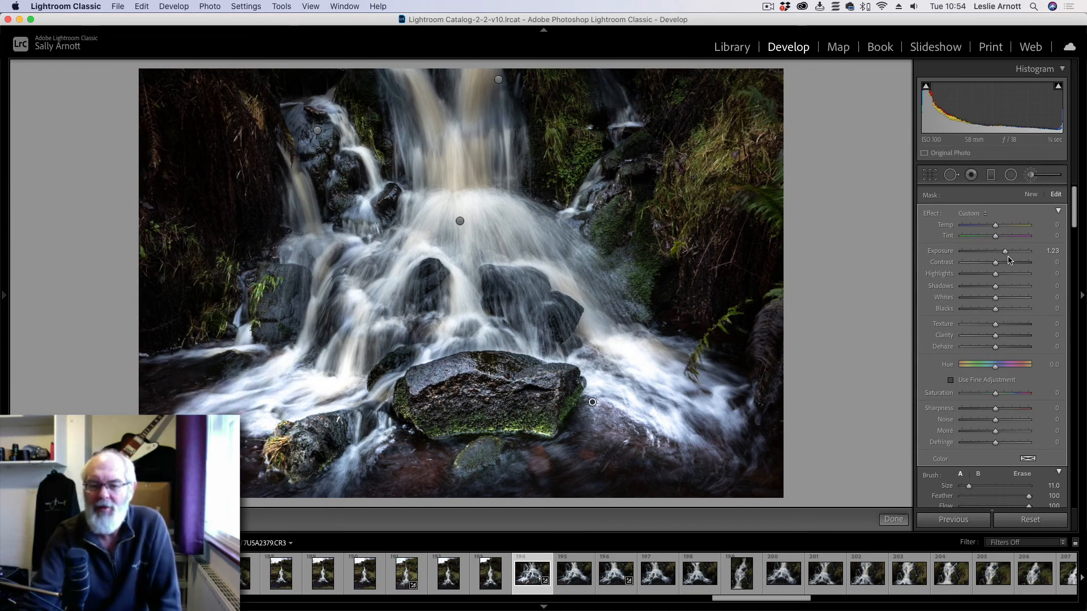
{"action": "left_click_drag", "start_coordinate": [1009, 254], "coordinate": [998, 258]}
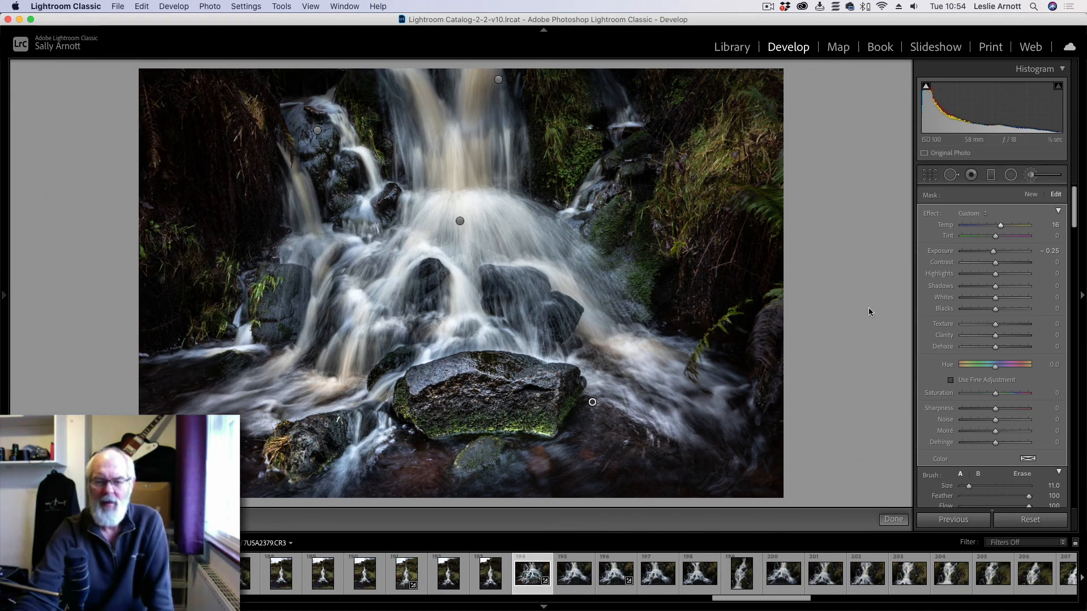
{"action": "left_click", "coordinate": [893, 519]}
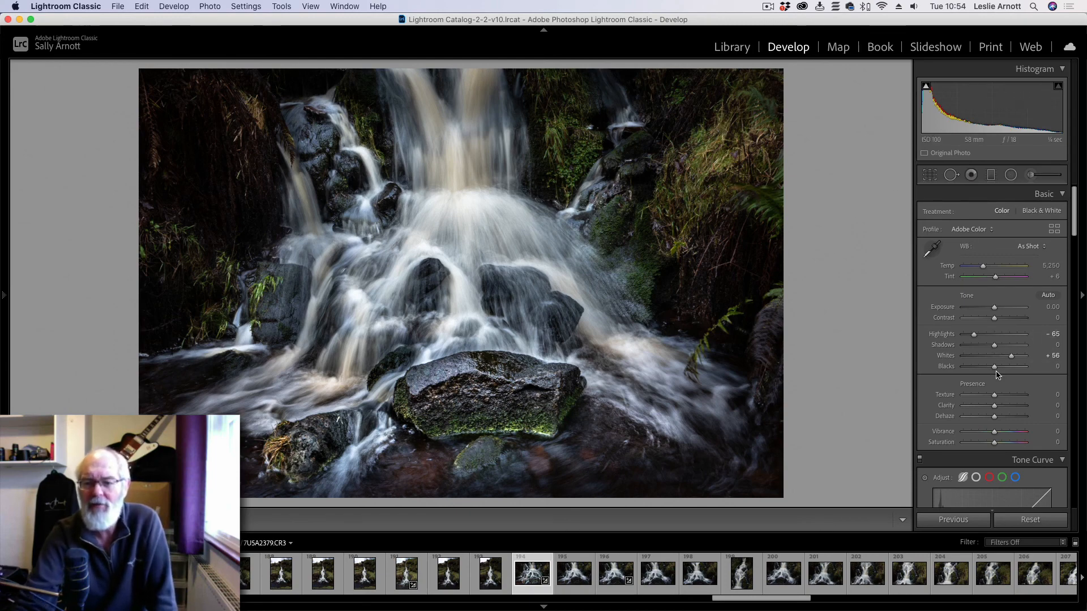
Adjust the whole photo's Basic settings to Highlights -73, Shadows +50, Blacks +25 and Texture -6.
{"action": "left_click_drag", "start_coordinate": [997, 375], "coordinate": [976, 338]}
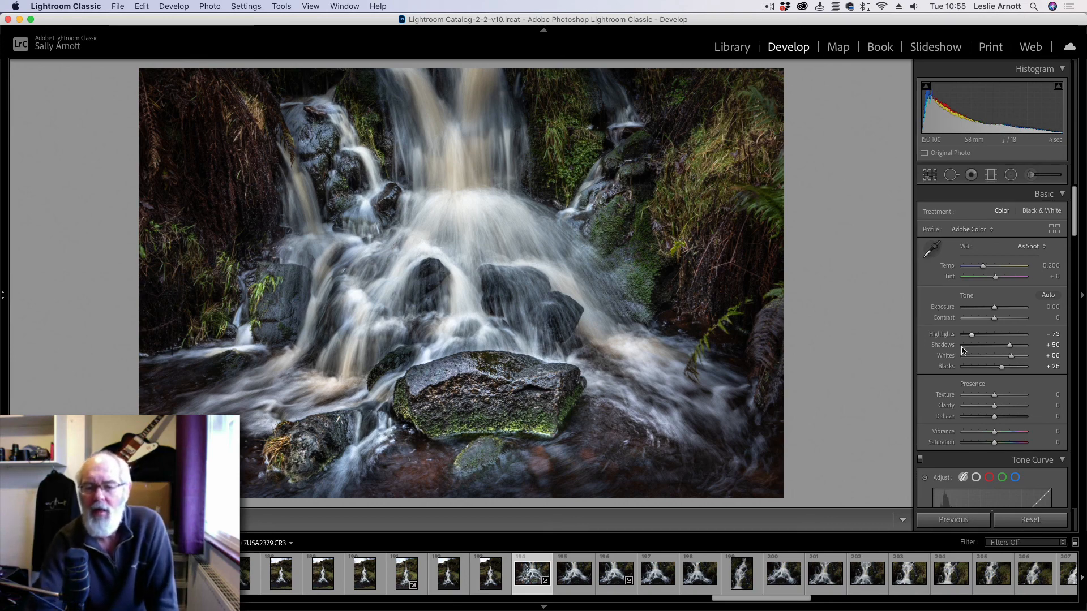
{"action": "left_click_drag", "start_coordinate": [995, 398], "coordinate": [994, 398]}
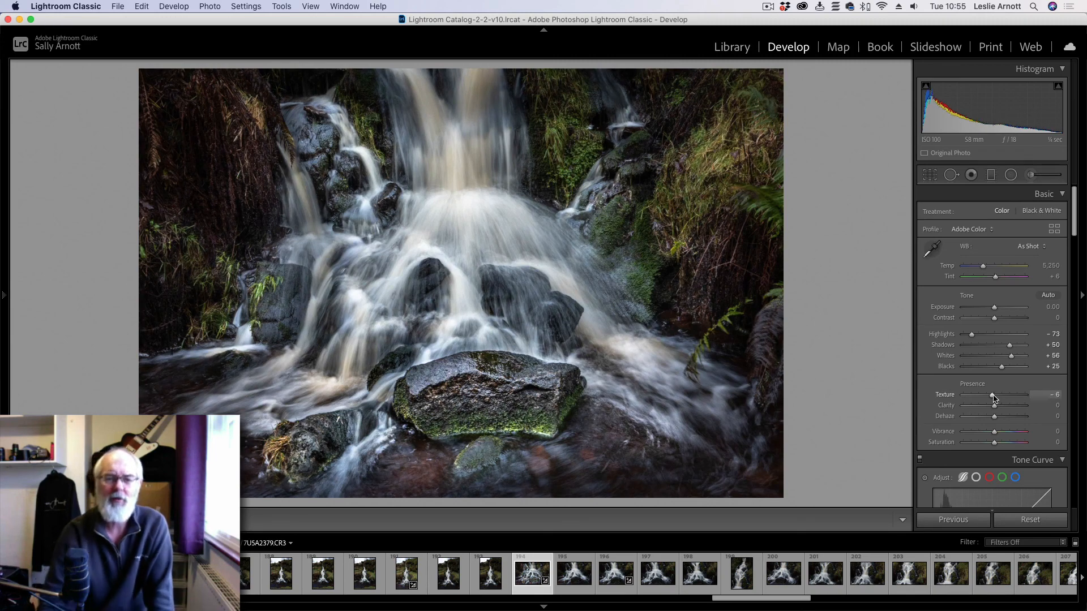